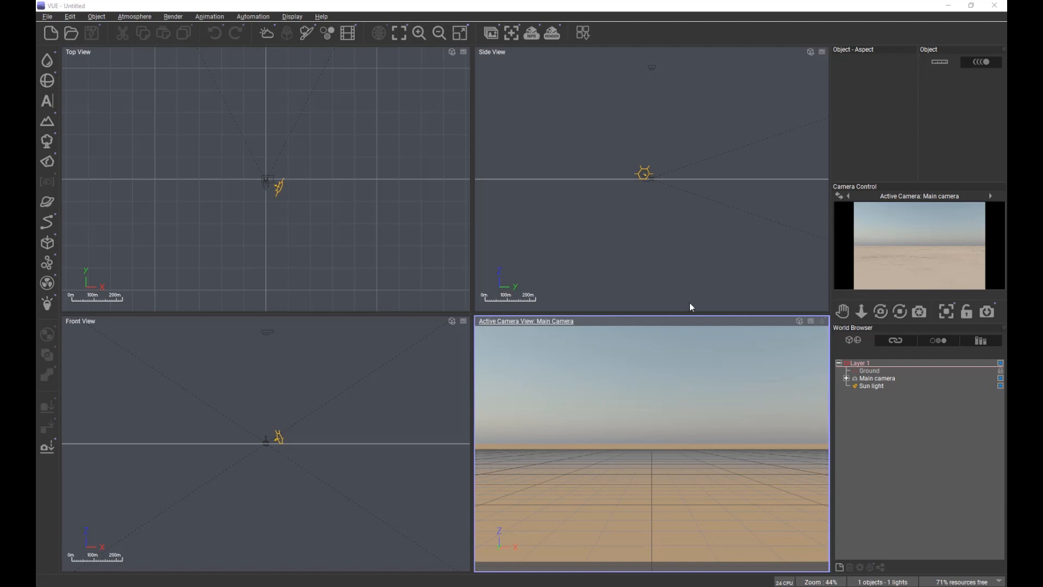
Step: Examine the Ground plane's material settings in the material editor
left_click(873, 371)
right_click(902, 105)
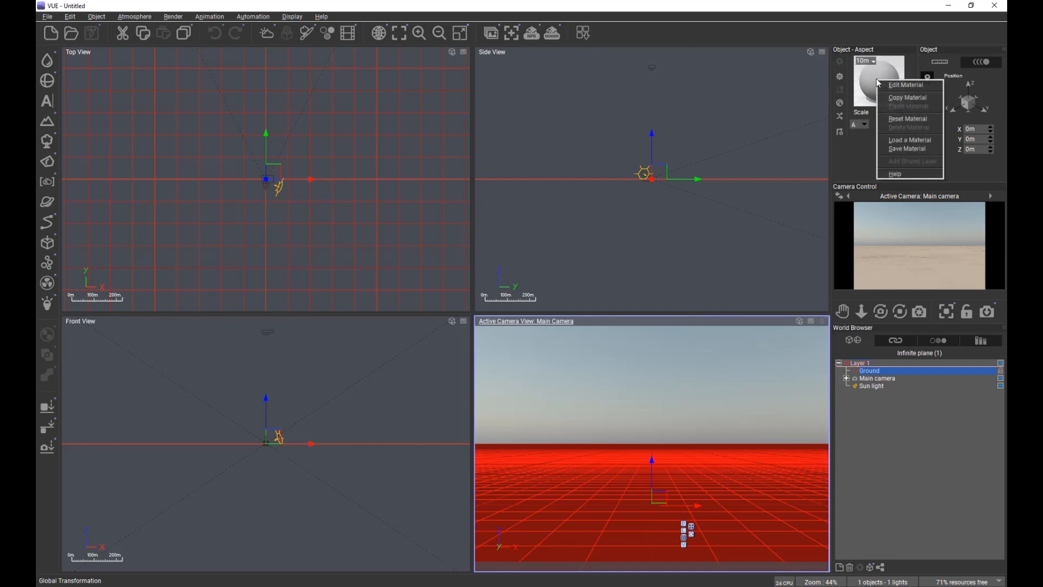
left_click(901, 86)
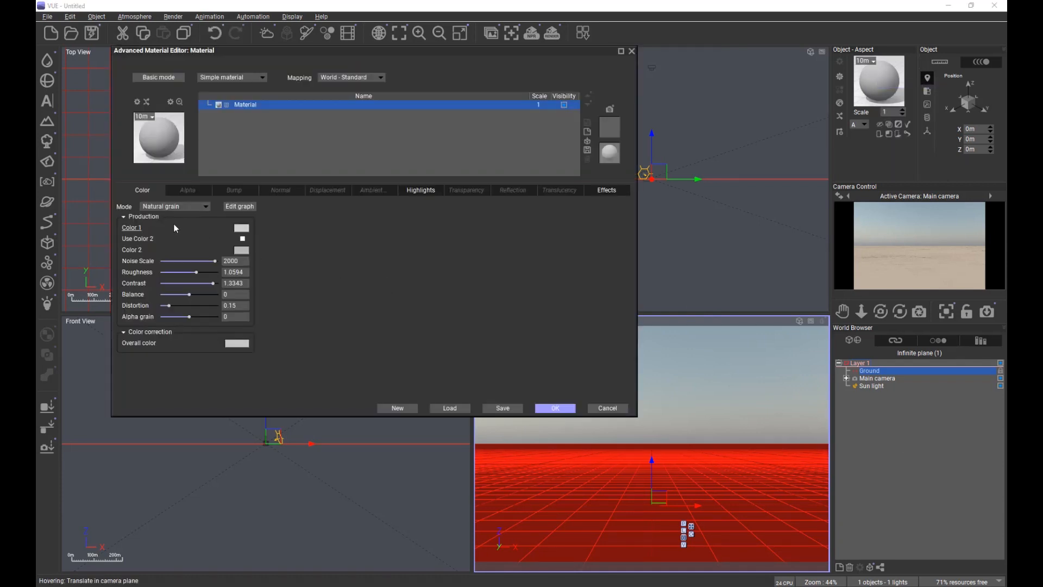
left_click(556, 408)
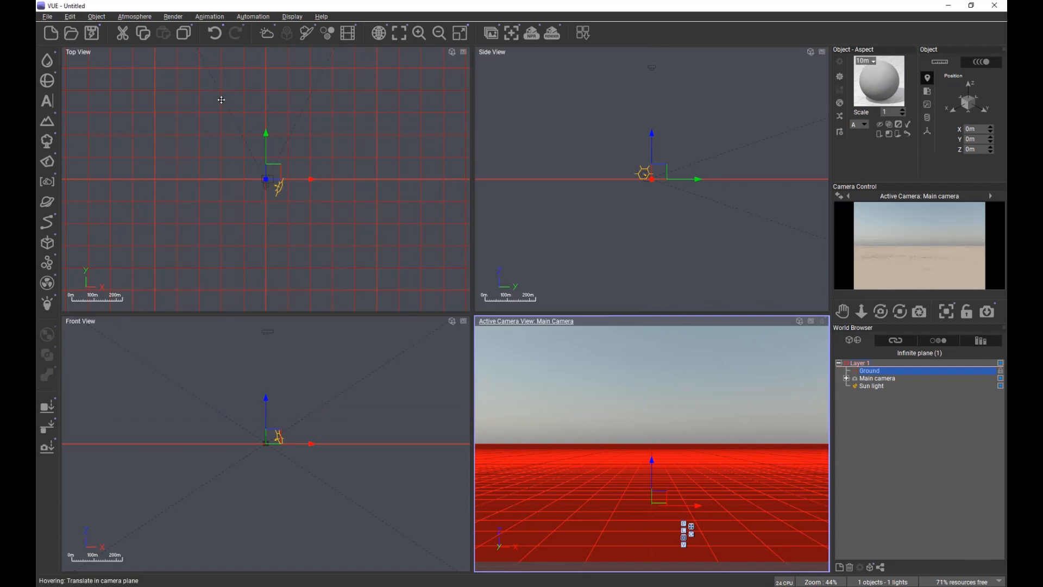
Step: Examine the lighting model and light settings of the current atmosphere
left_click(267, 34)
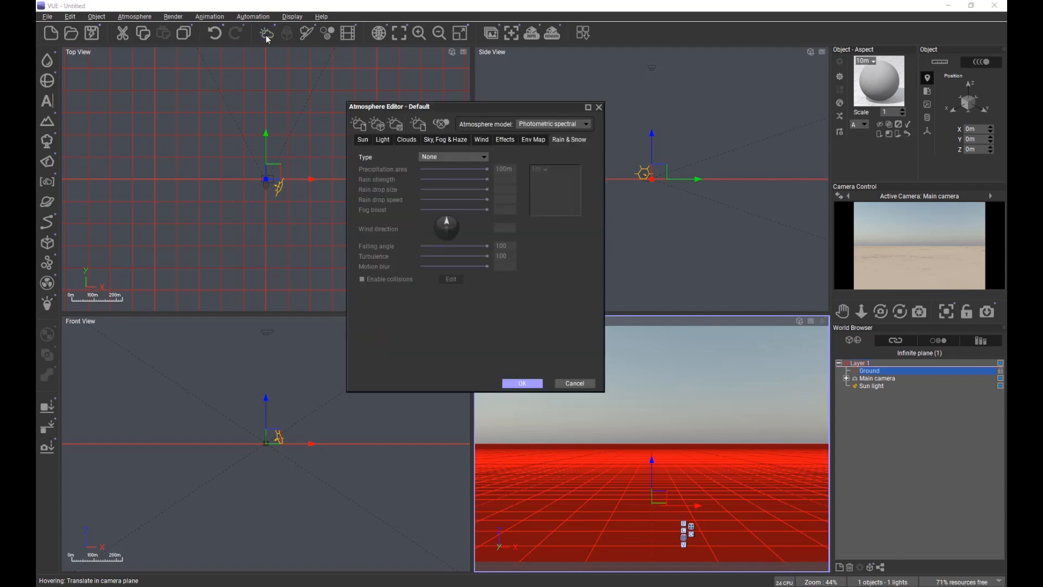
left_click(387, 140)
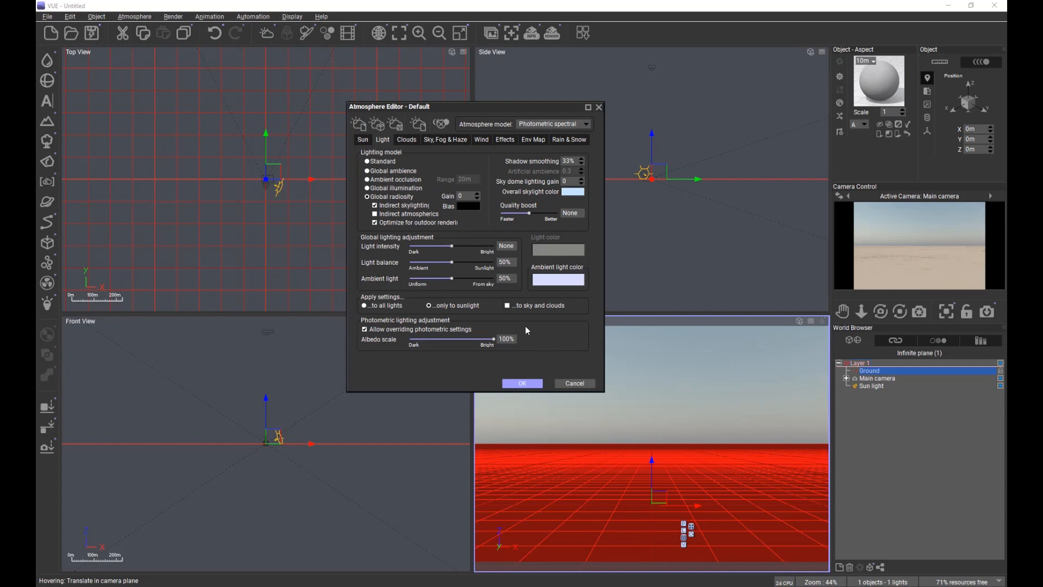
left_click(523, 383)
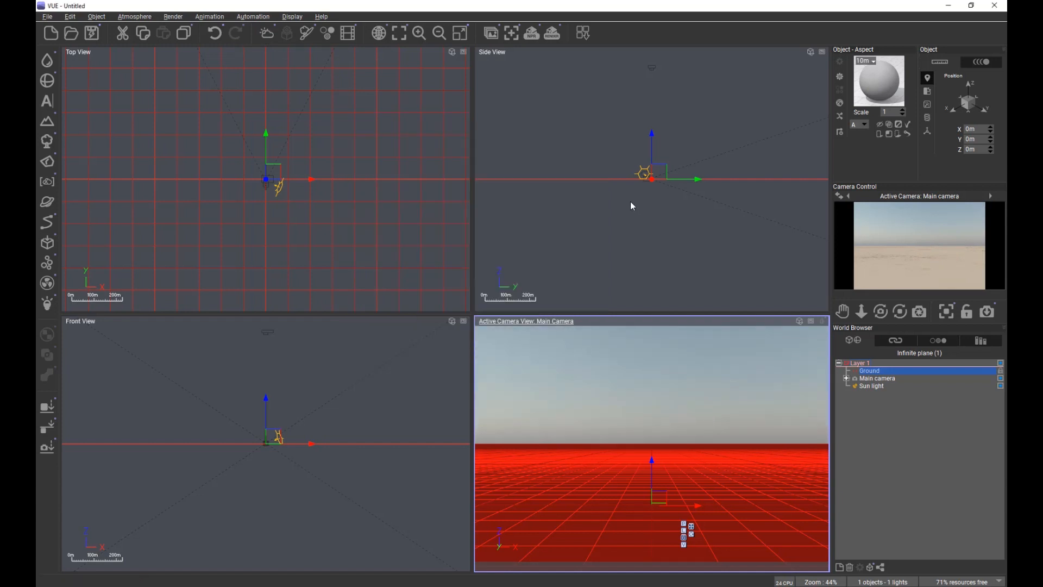
mouse_move(629, 187)
right_mouse_down()
mouse_move(630, 197)
mouse_move(634, 185)
right_mouse_up()
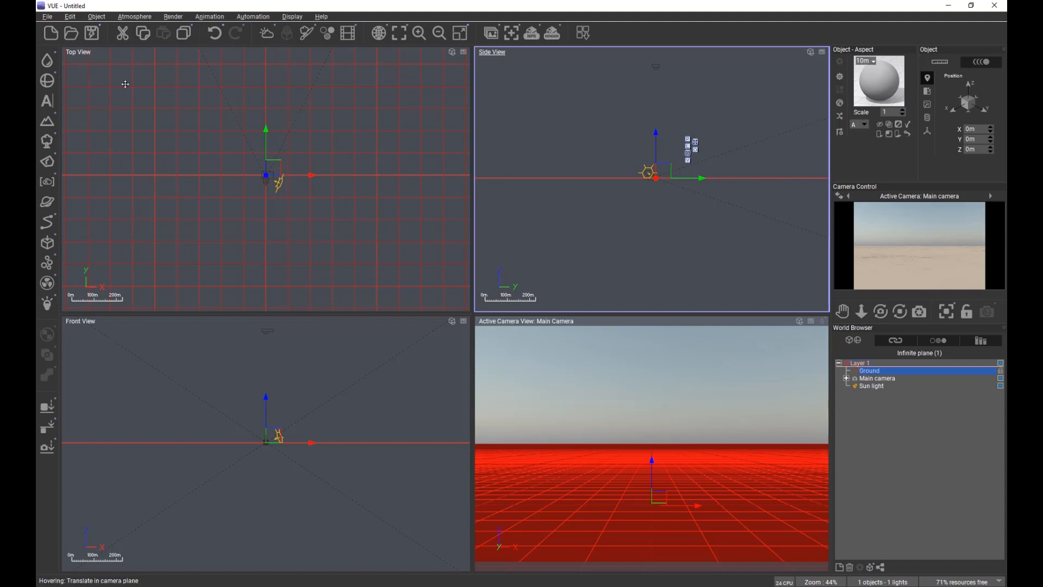
Step: Open the recently used custom default scene without saving the current one, and select the standing man figure
left_click(74, 34)
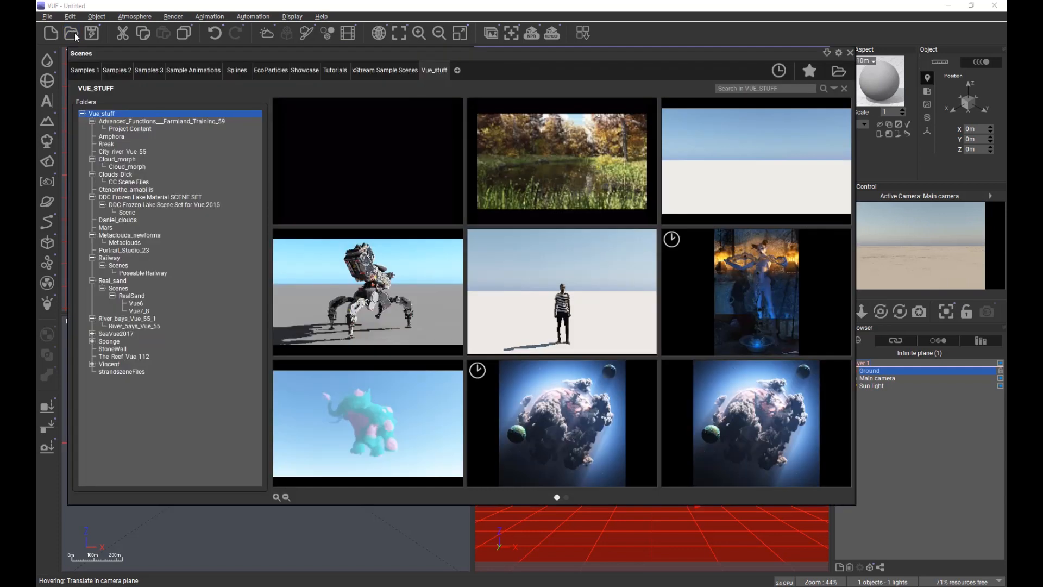
left_click(778, 70)
double_click(206, 171)
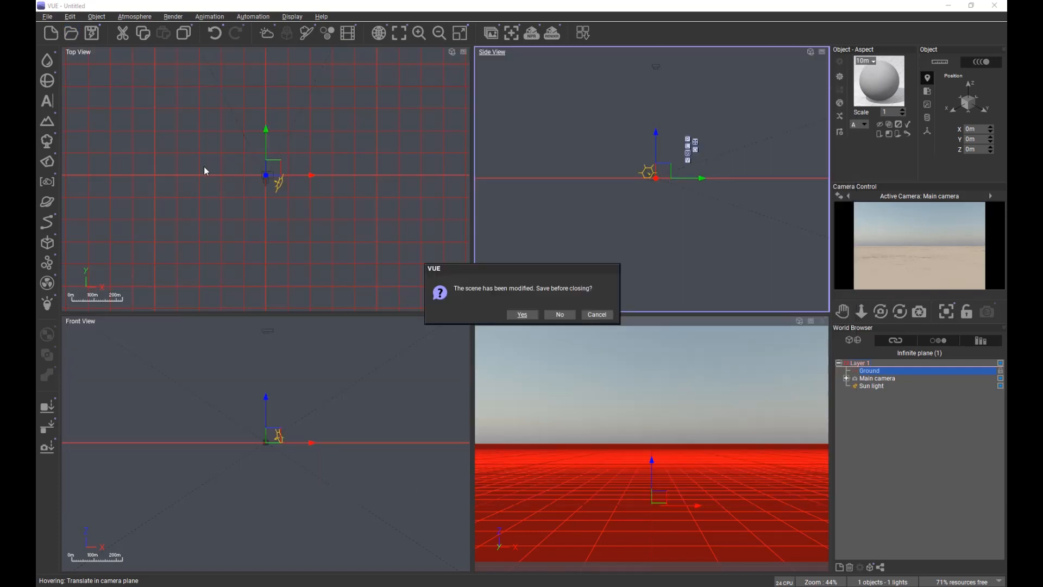
left_click(549, 315)
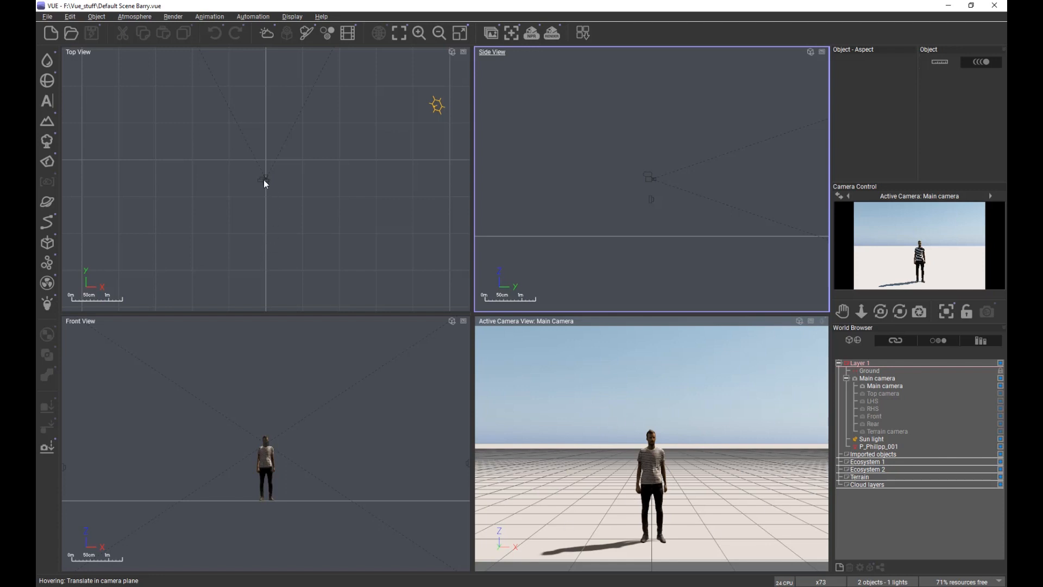
right_click_drag(265, 183, 265, 211)
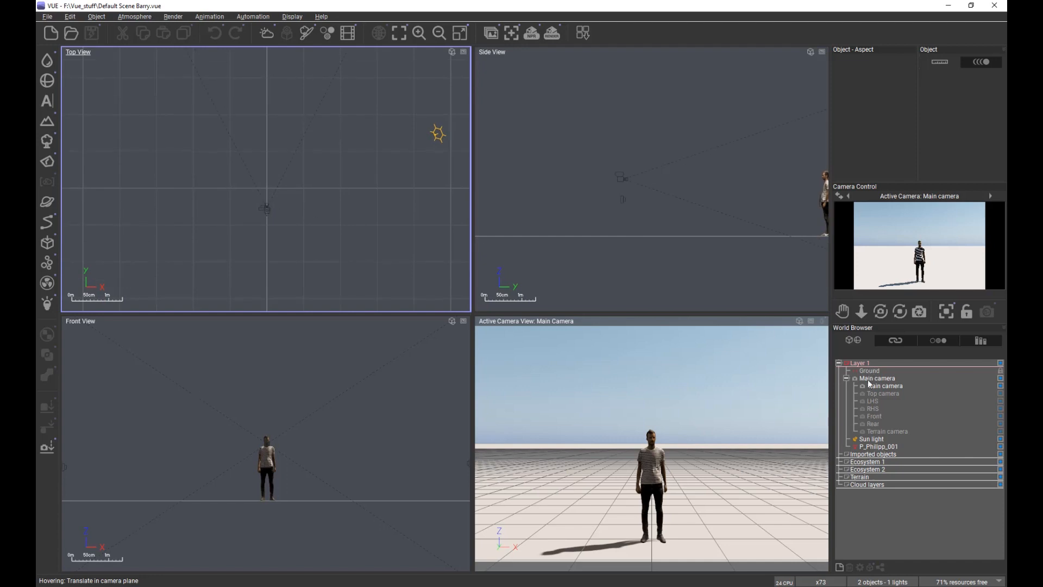
left_click(879, 446)
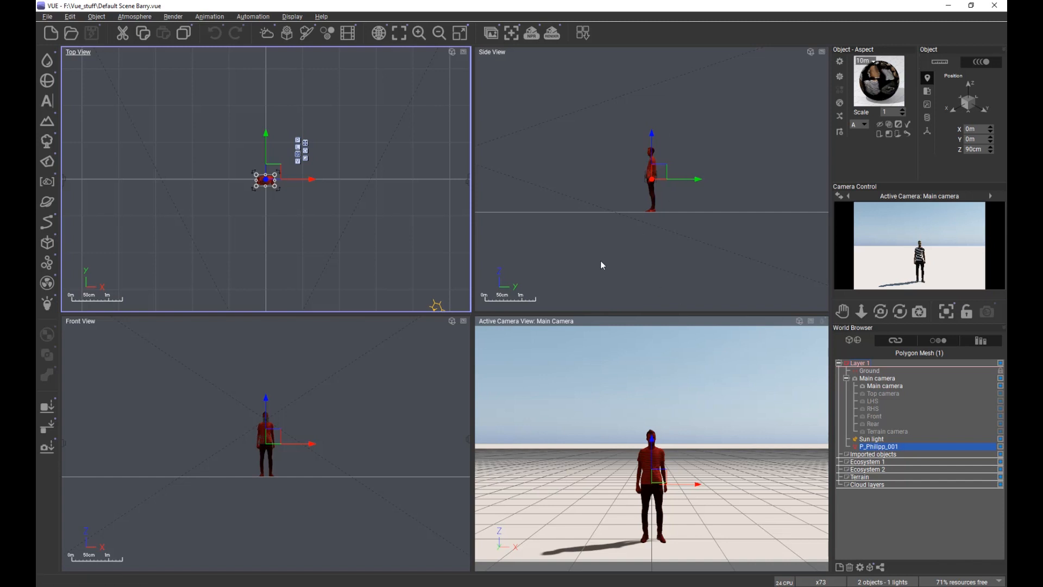
Step: Review the general preferences in the program options, including the load/save and object options
left_click(47, 16)
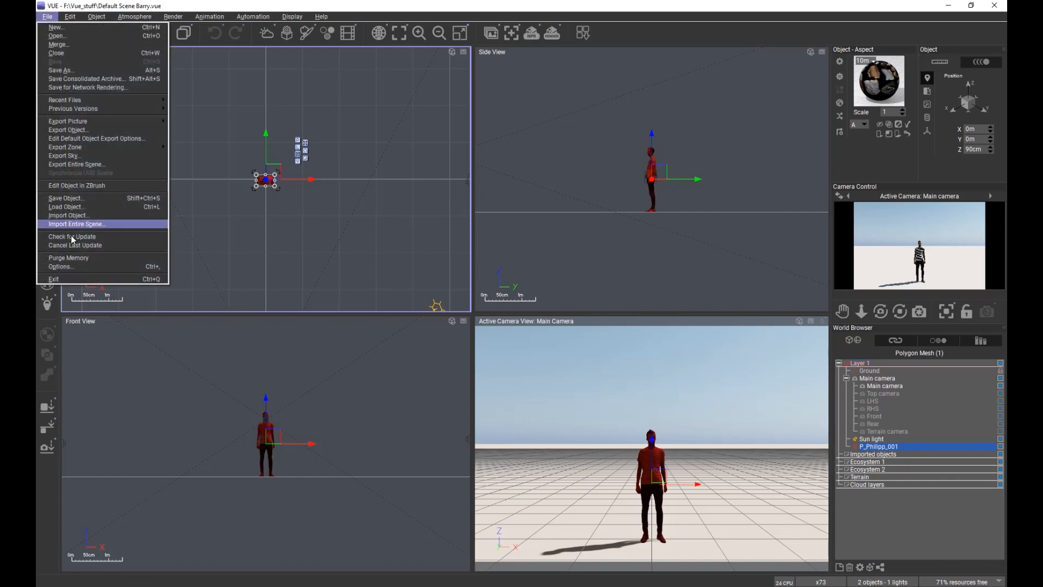
left_click(68, 267)
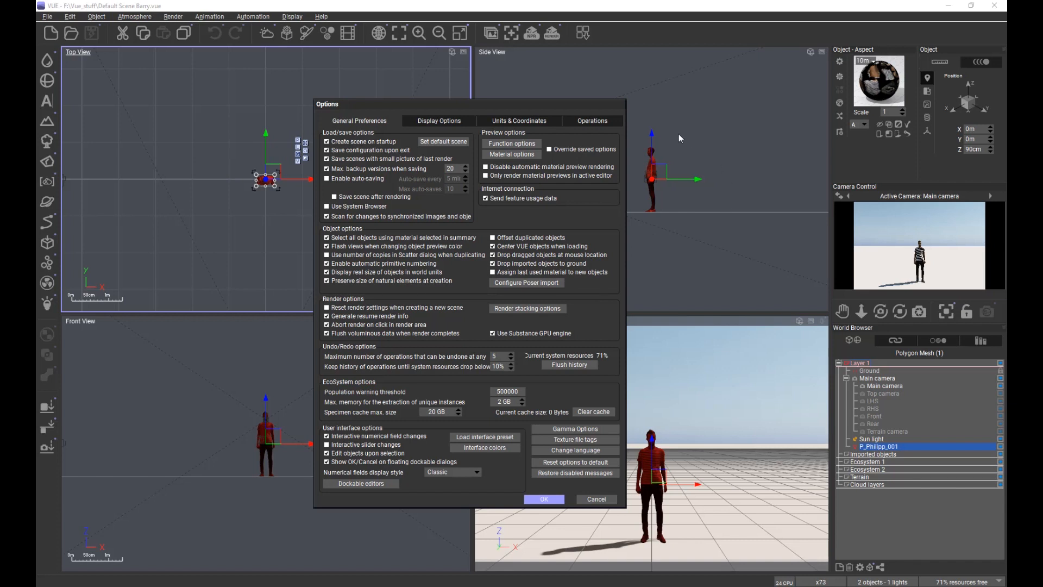
left_click(548, 499)
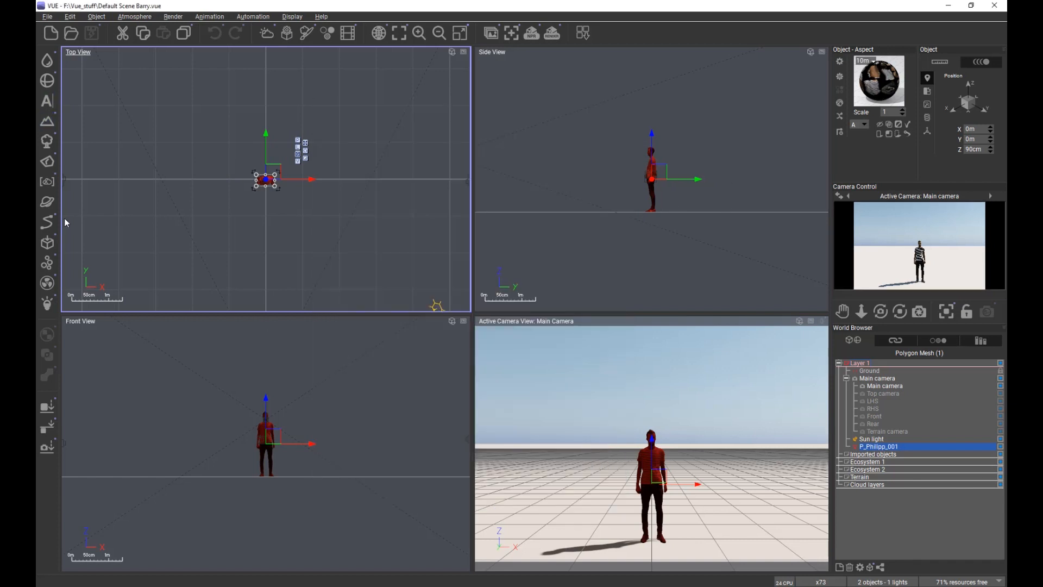
Step: Load the standing woman with hands on hips from the people object library and clear the selection
left_click(48, 243)
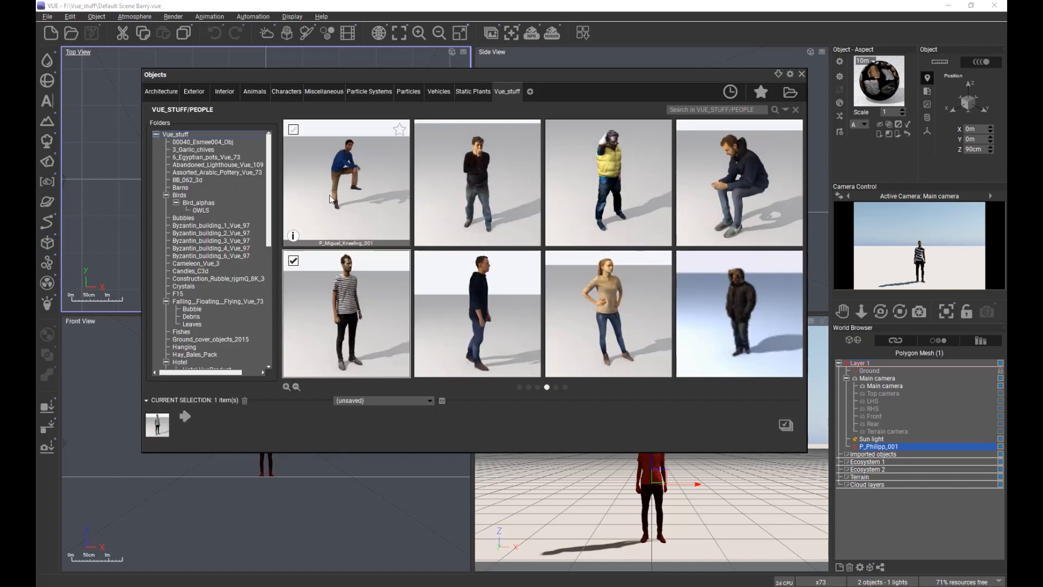
double_click(611, 287)
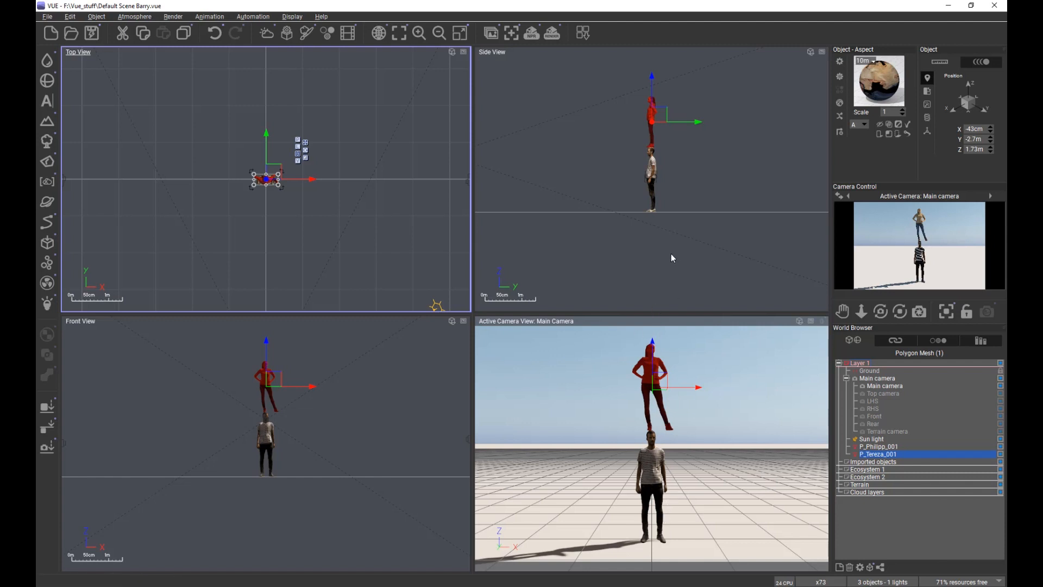
left_click(871, 517)
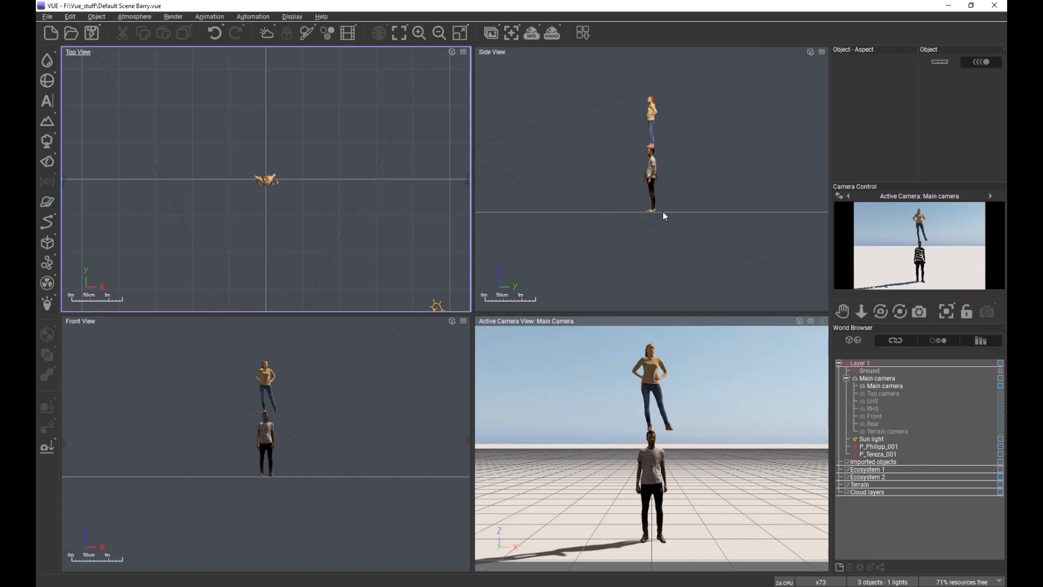
Step: Delete the woman figure standing above the man
left_click(654, 169)
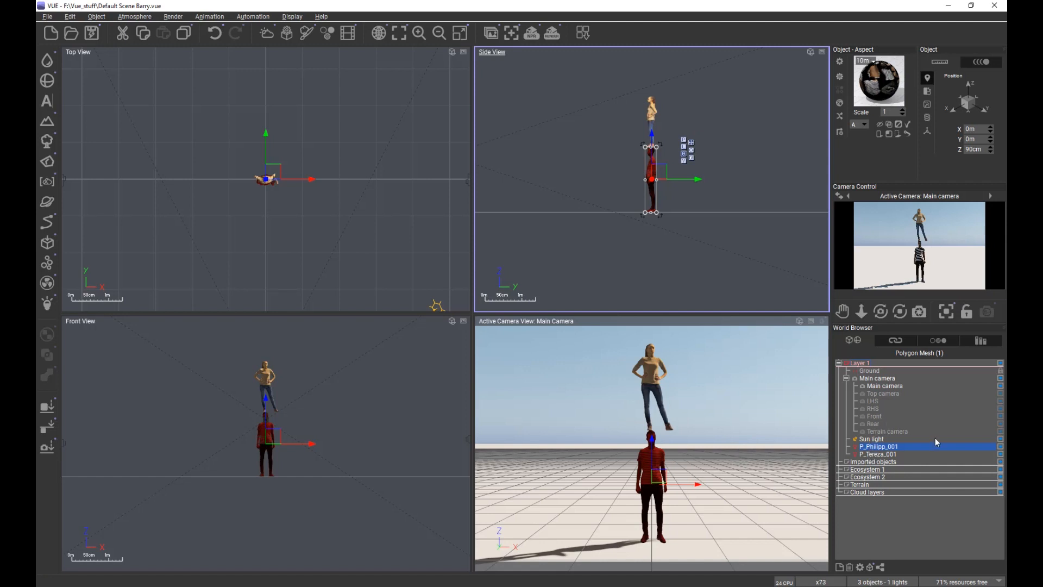
left_click(876, 454)
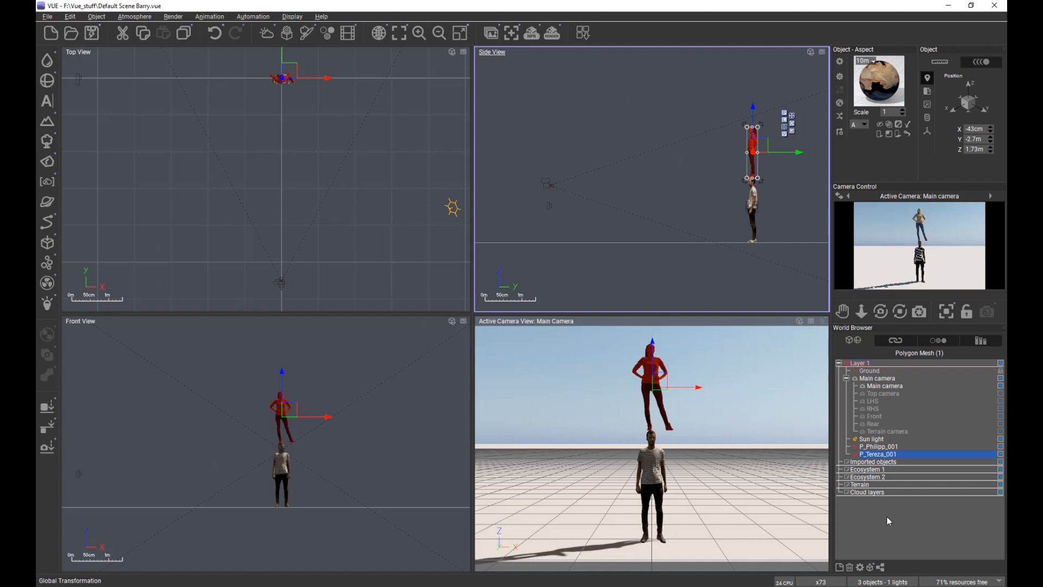
key("Delete")
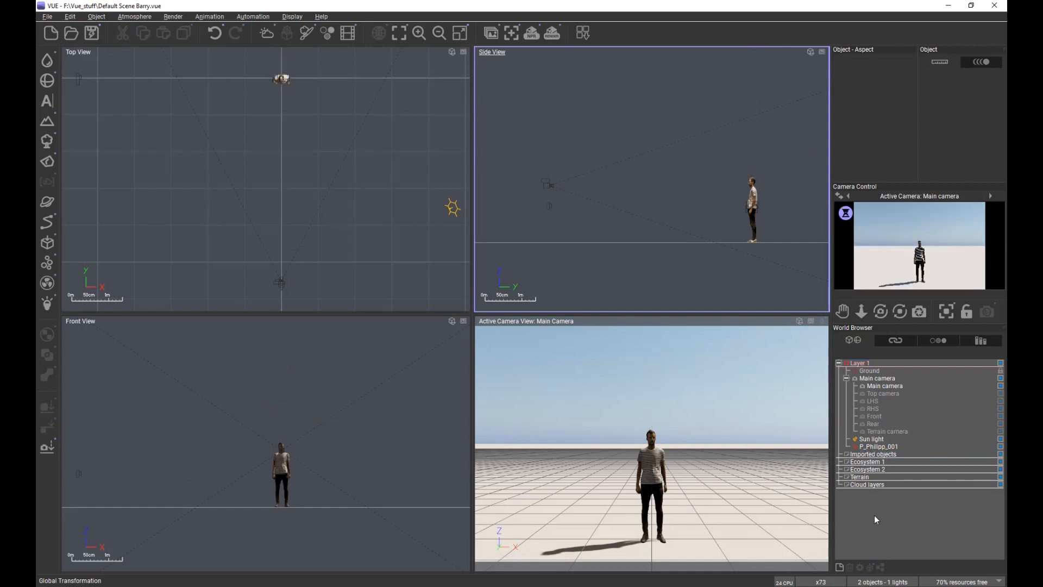
Step: Review the general preferences and display options, including the OpenGL far plane distance
left_click(49, 17)
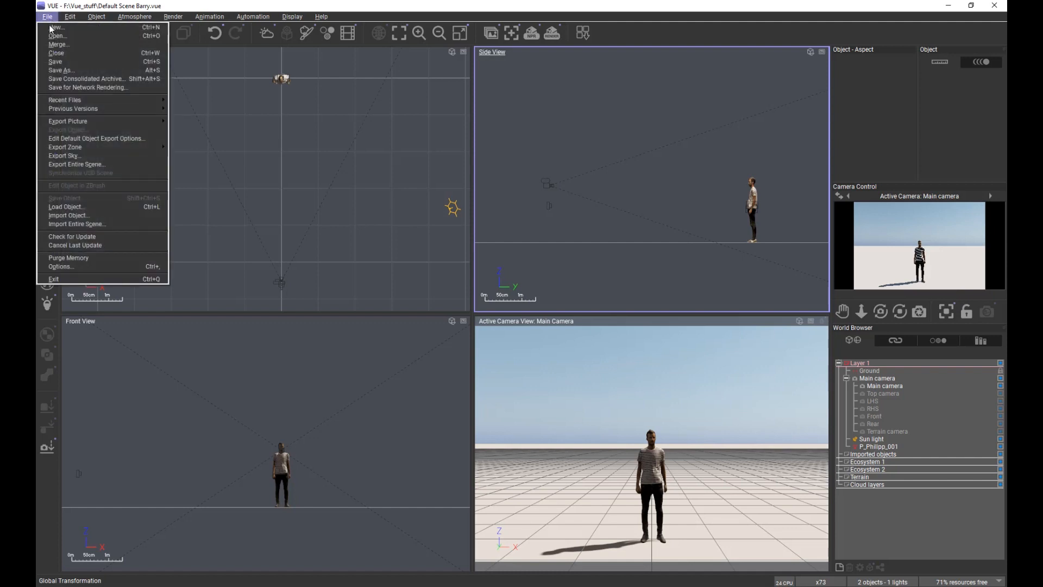
left_click(60, 267)
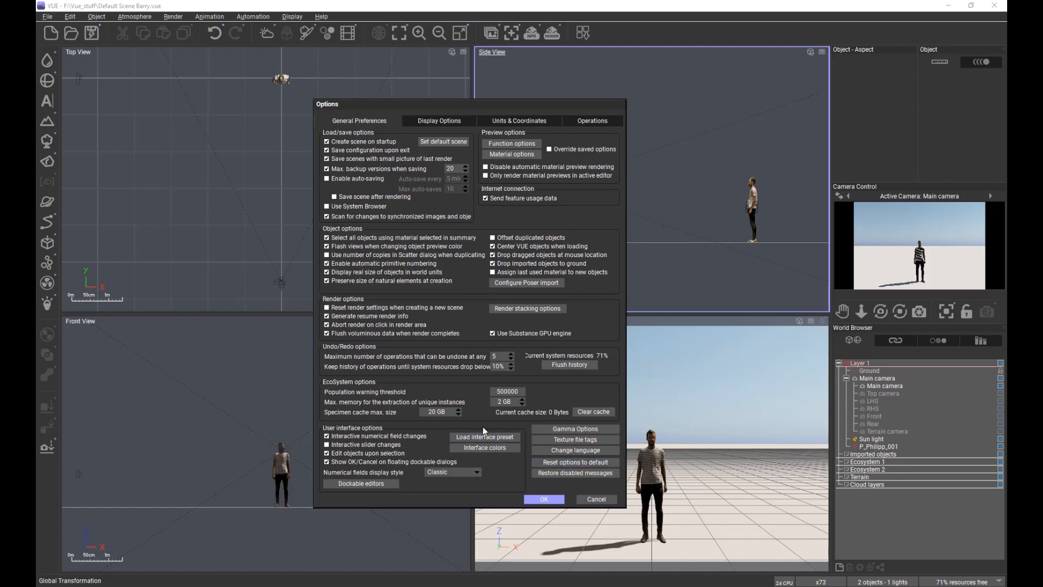
left_click_drag(406, 102, 437, 65)
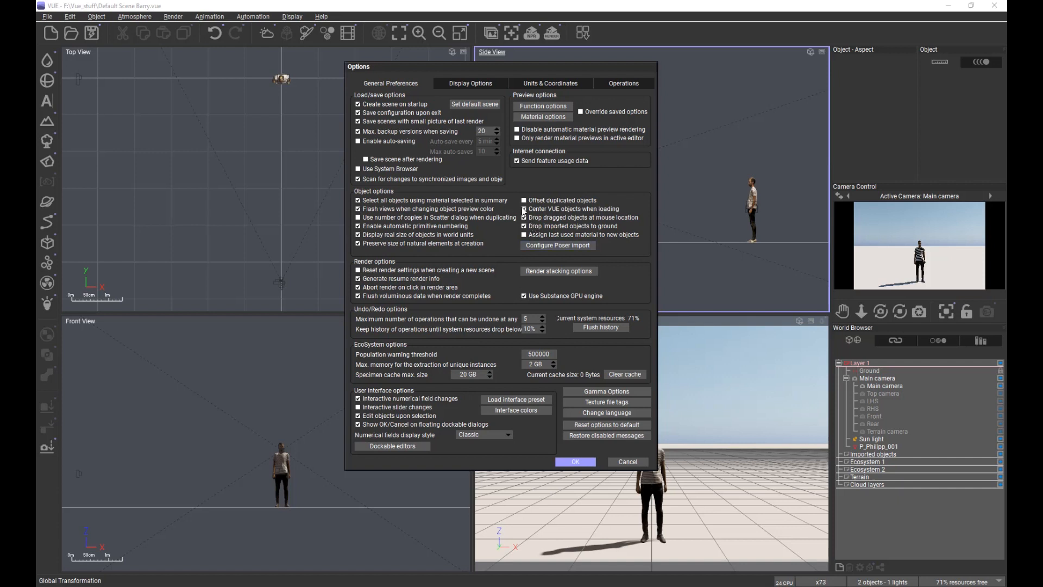
left_click(467, 83)
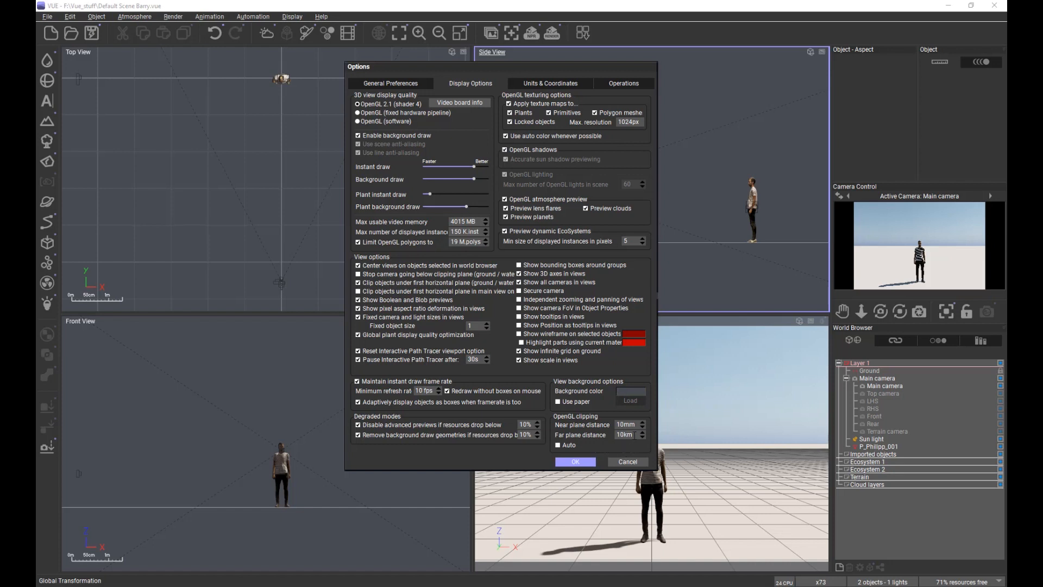
double_click(626, 435)
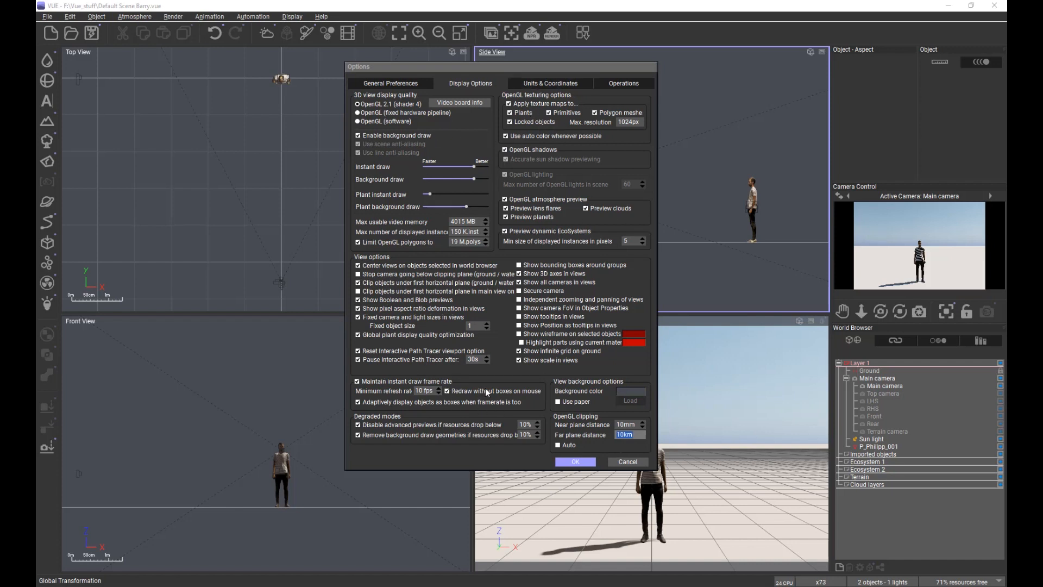
left_click(583, 462)
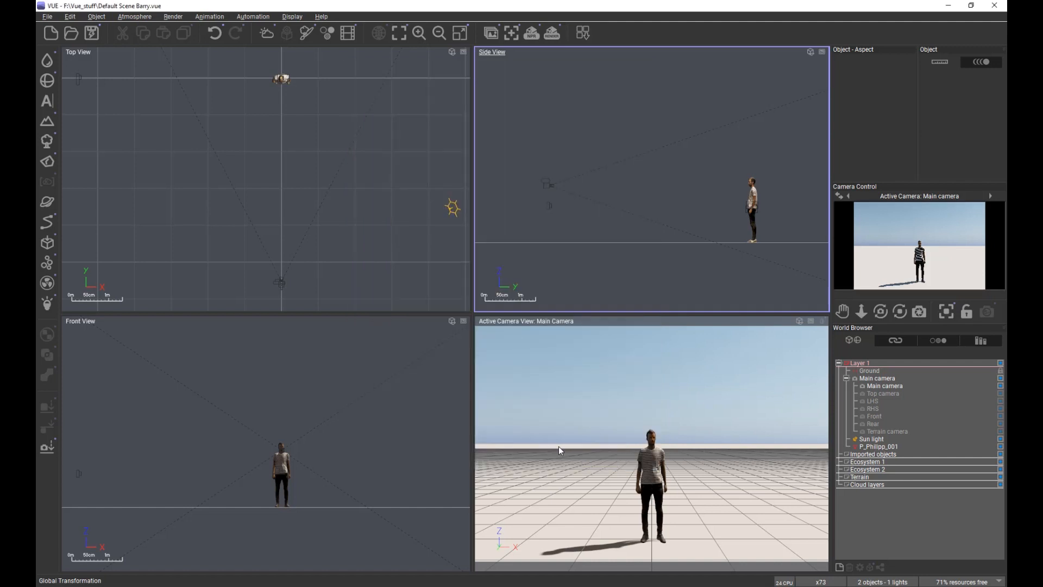
left_click(266, 35)
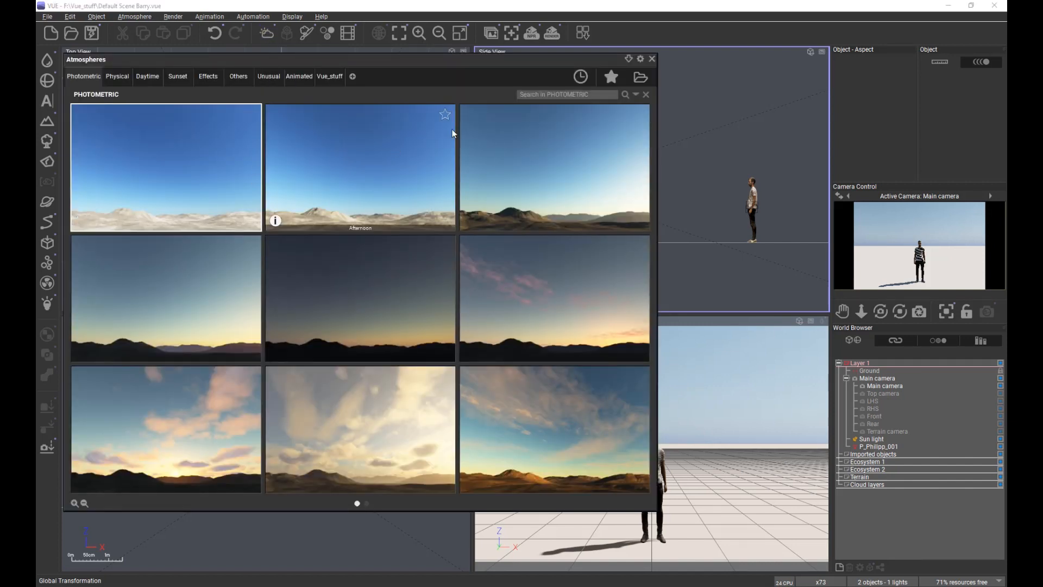
left_click(652, 58)
left_click(266, 34)
left_click(651, 59)
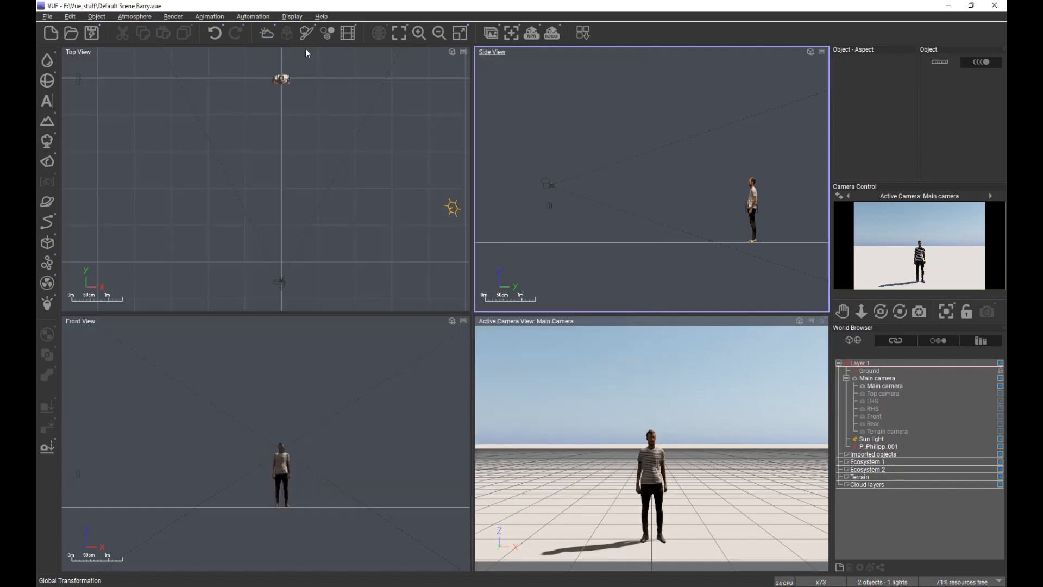
Step: Change the atmosphere's haze color to a neutral light grey in the sky, fog and haze settings
left_click(267, 33)
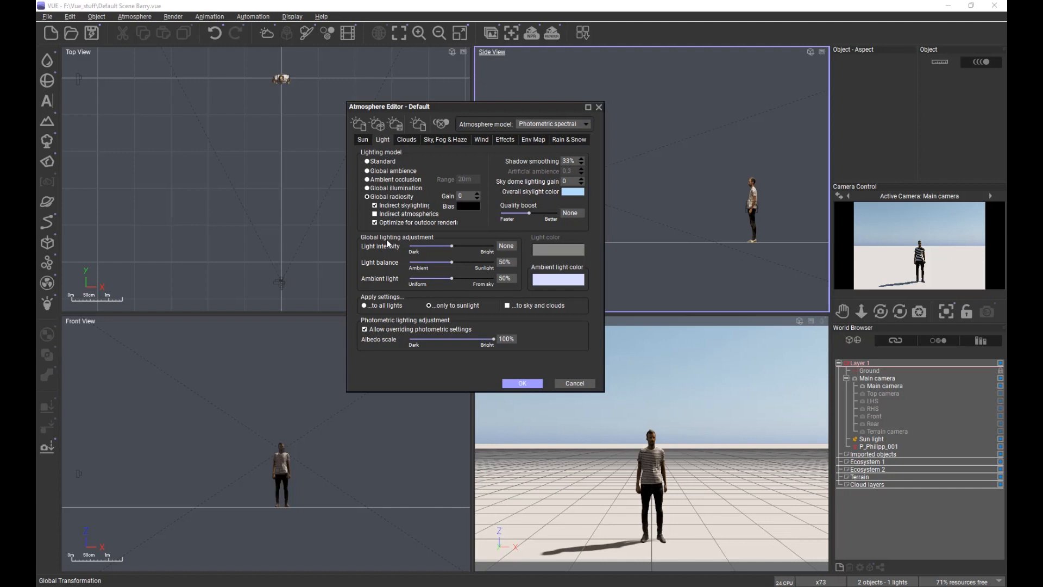
left_click(455, 140)
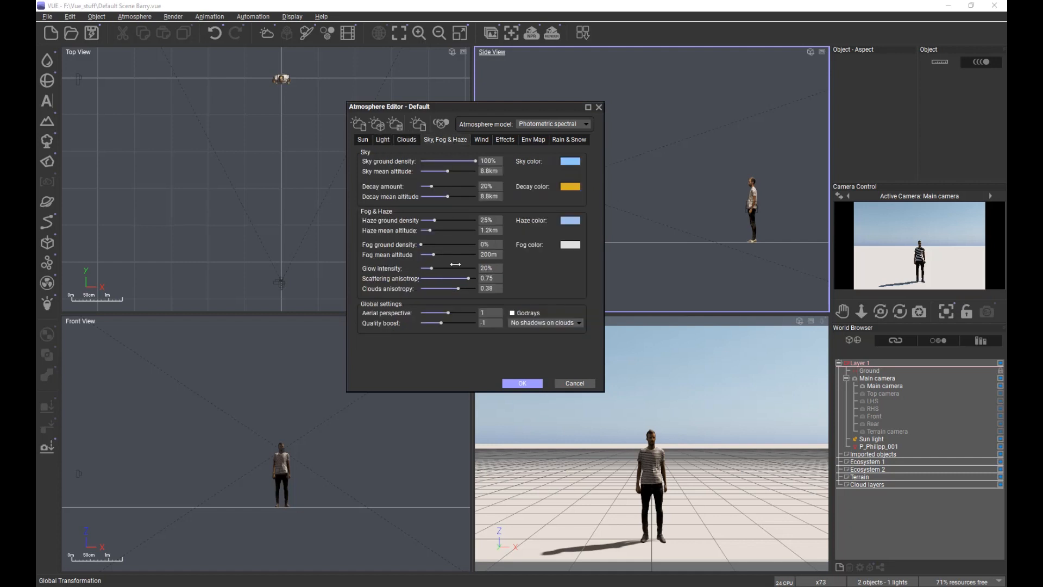
right_click(566, 222)
right_click(571, 224)
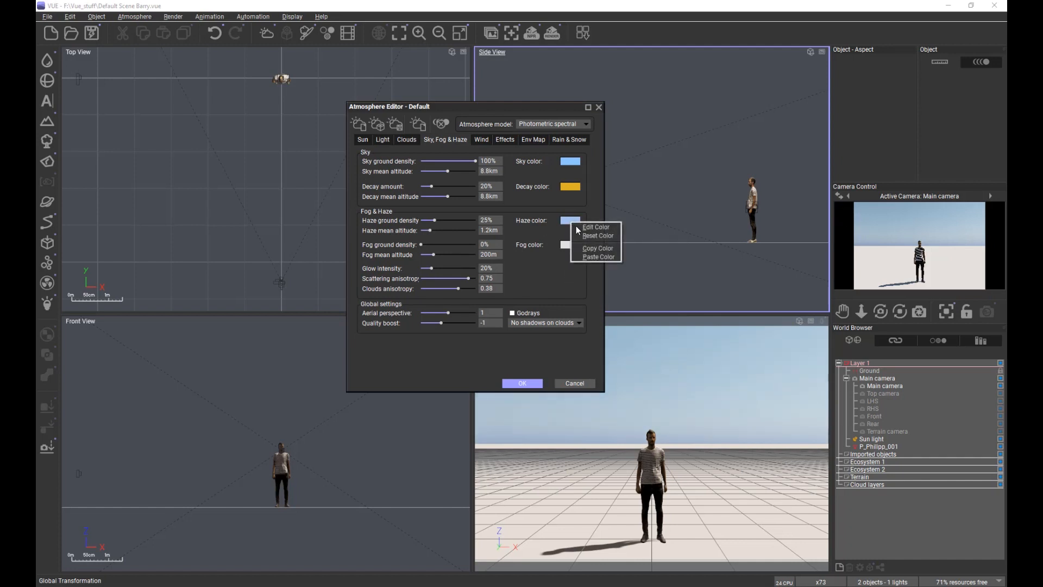
left_click(586, 236)
right_click(571, 224)
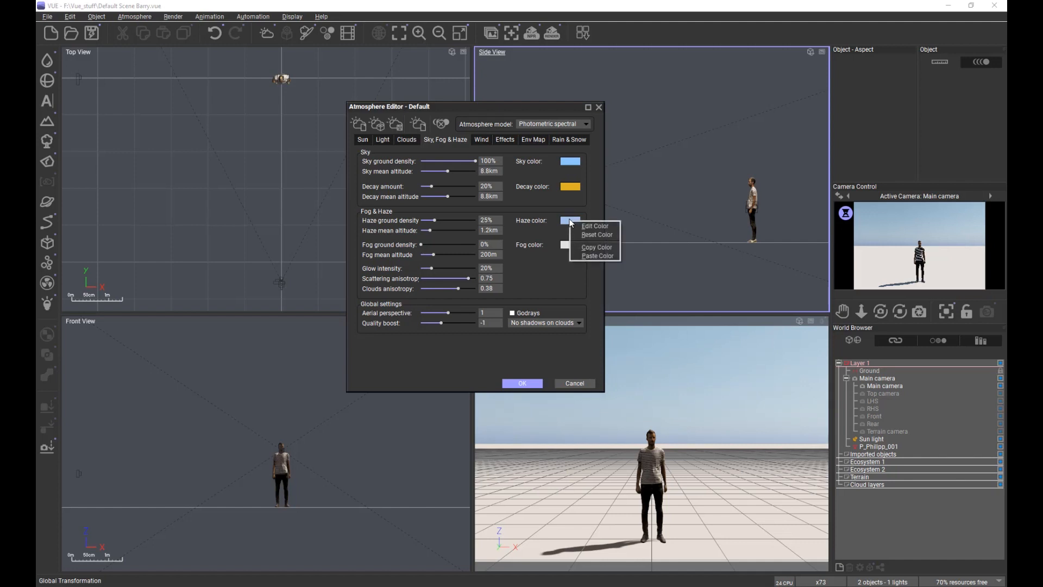
left_click(586, 227)
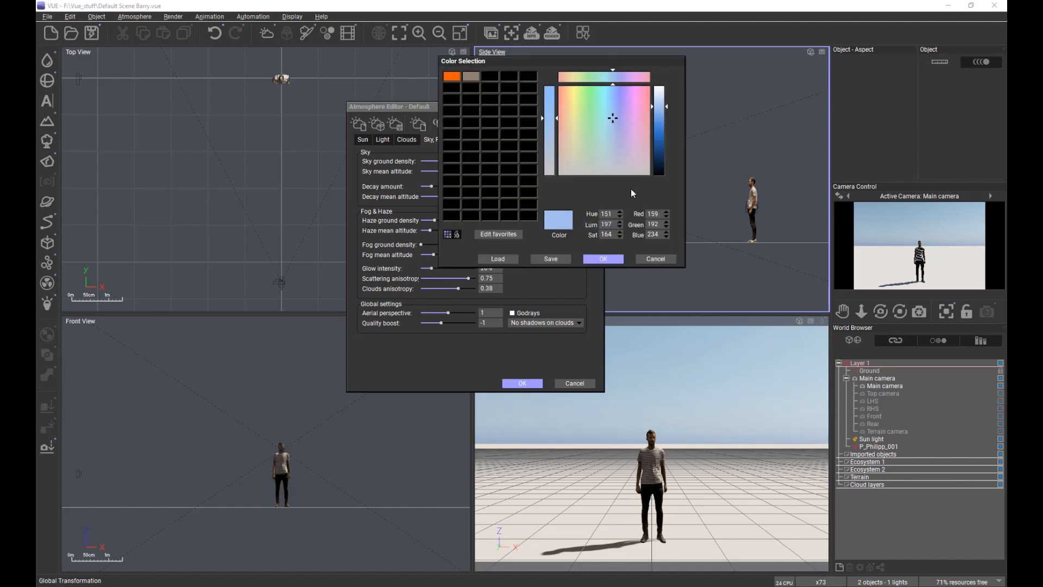
left_click(602, 168)
left_click(603, 259)
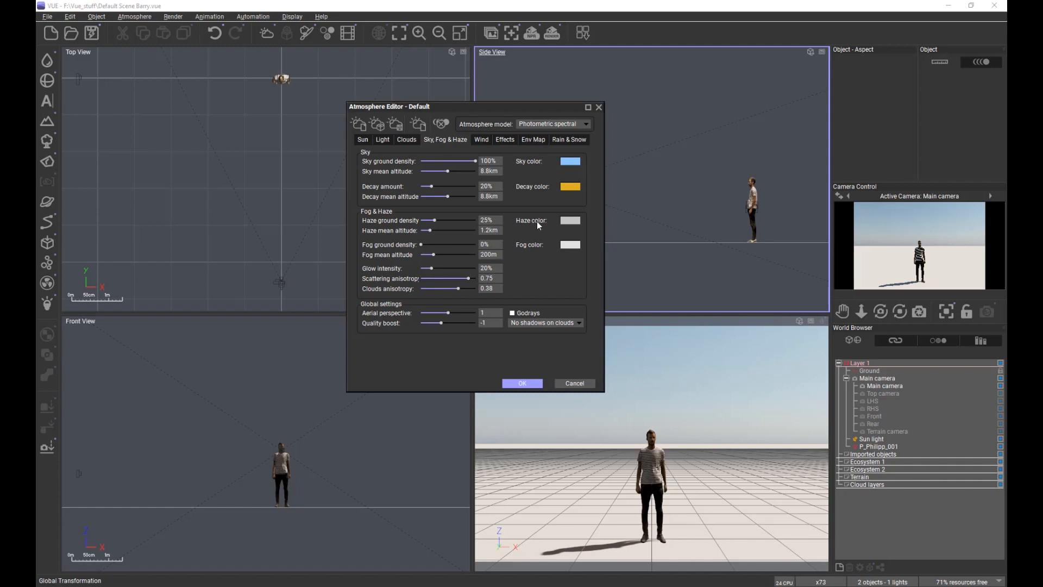
Step: Reset the atmosphere's haze color to its default, review the sun and light settings, and apply the atmosphere
right_click(565, 220)
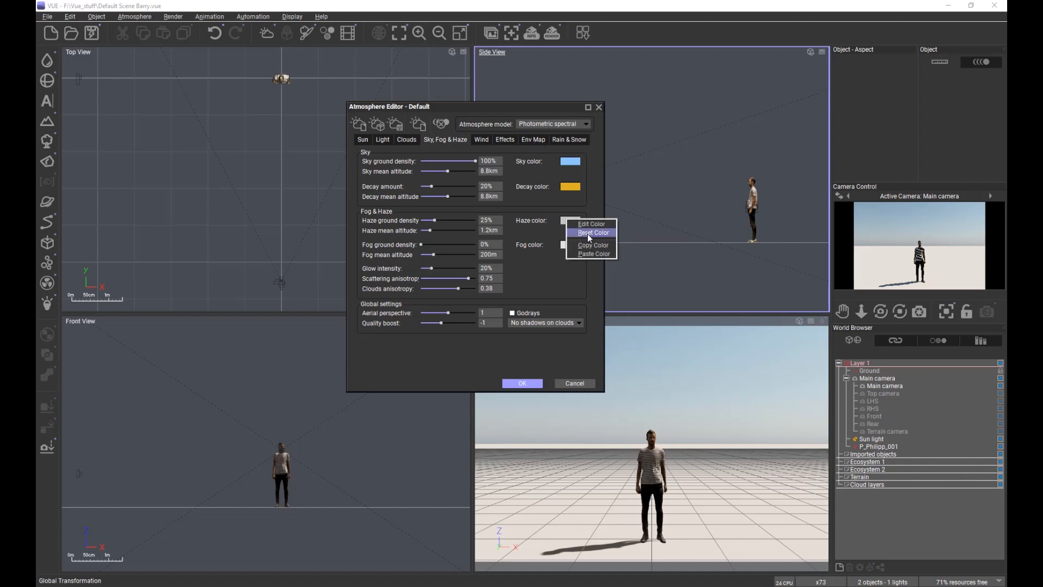
left_click(588, 233)
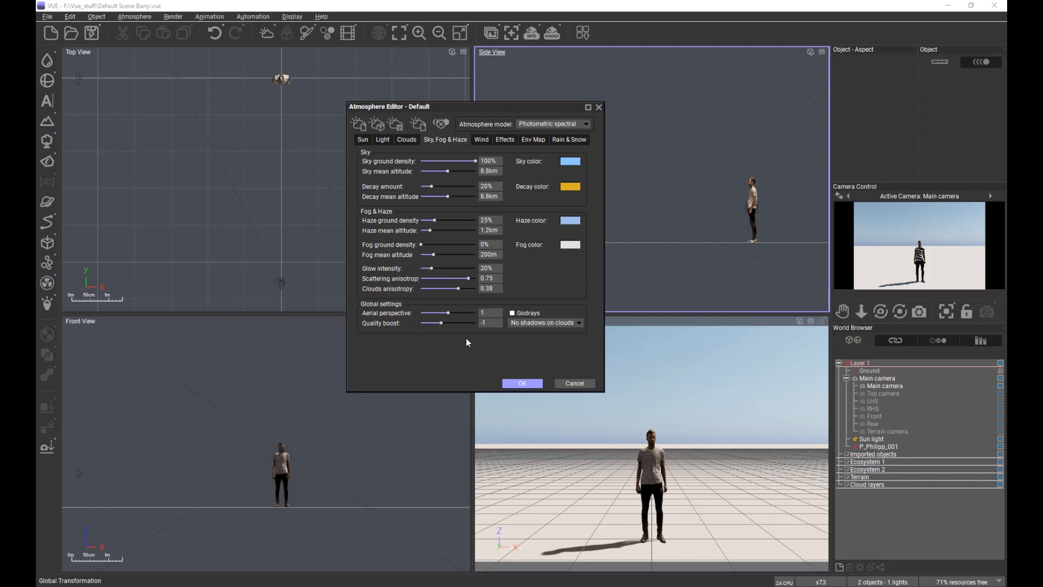
left_click(359, 140)
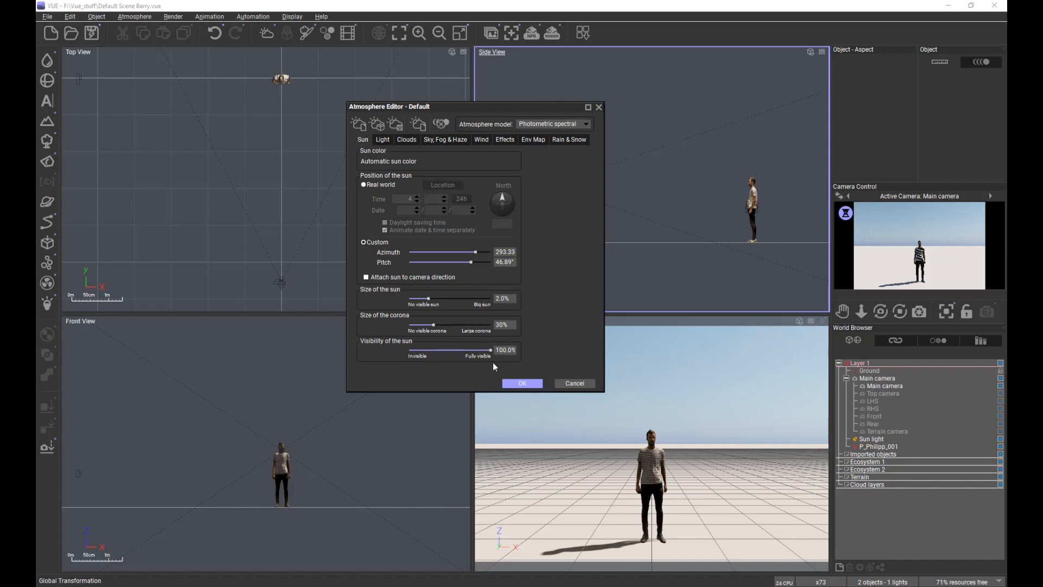
left_click(383, 140)
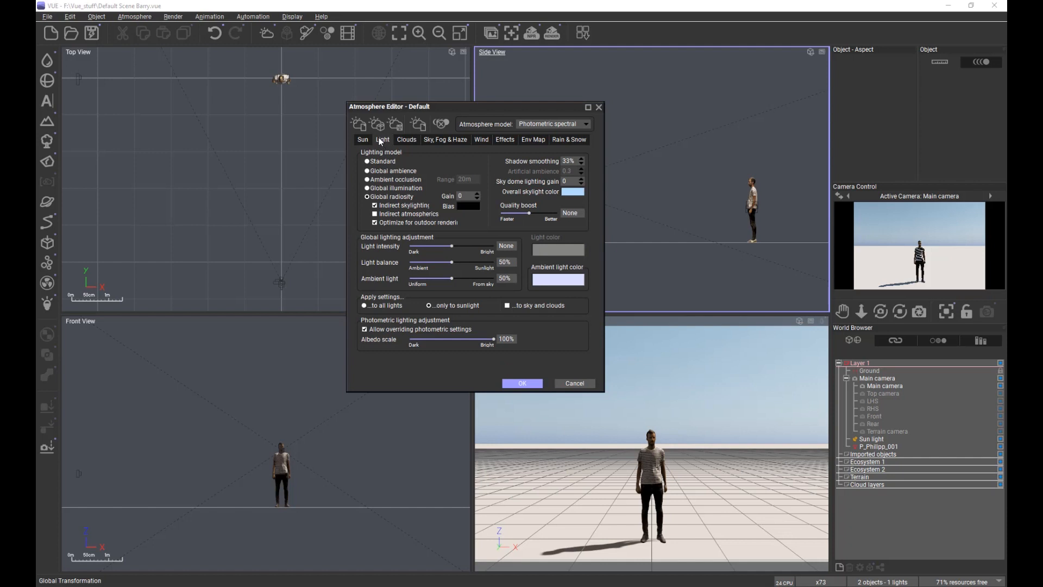
left_click(525, 383)
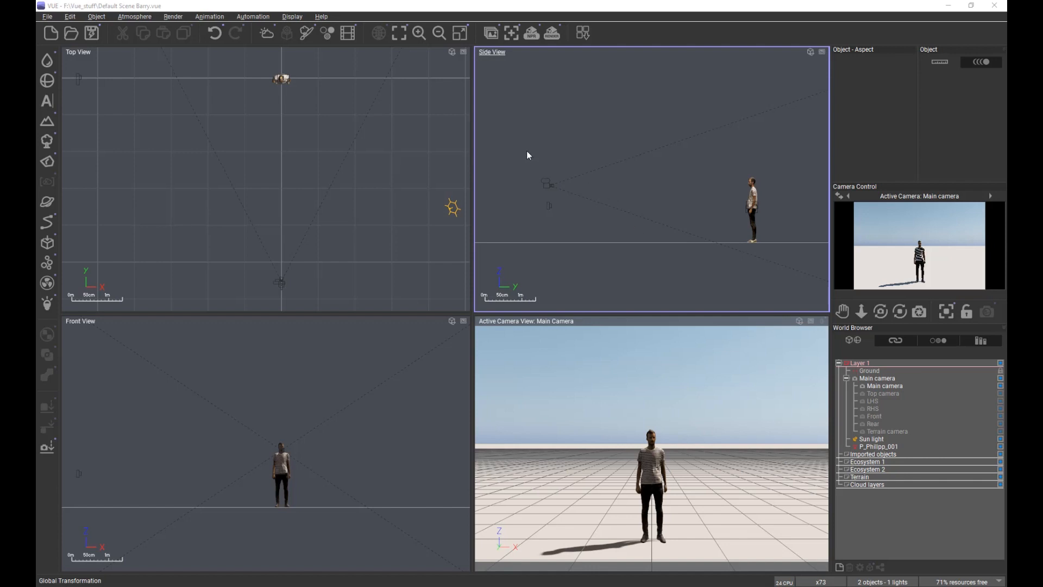
Step: Move the sun light in the top view to about X 2.83 m, Y -4.2 m, to the right of the main camera
left_click(454, 210)
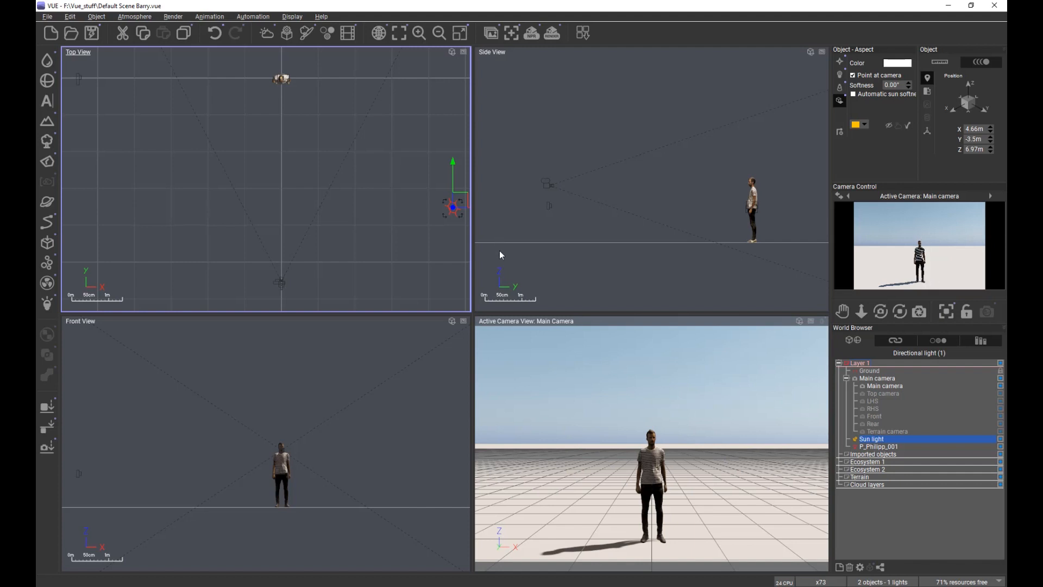
right_click_drag(373, 254, 337, 168)
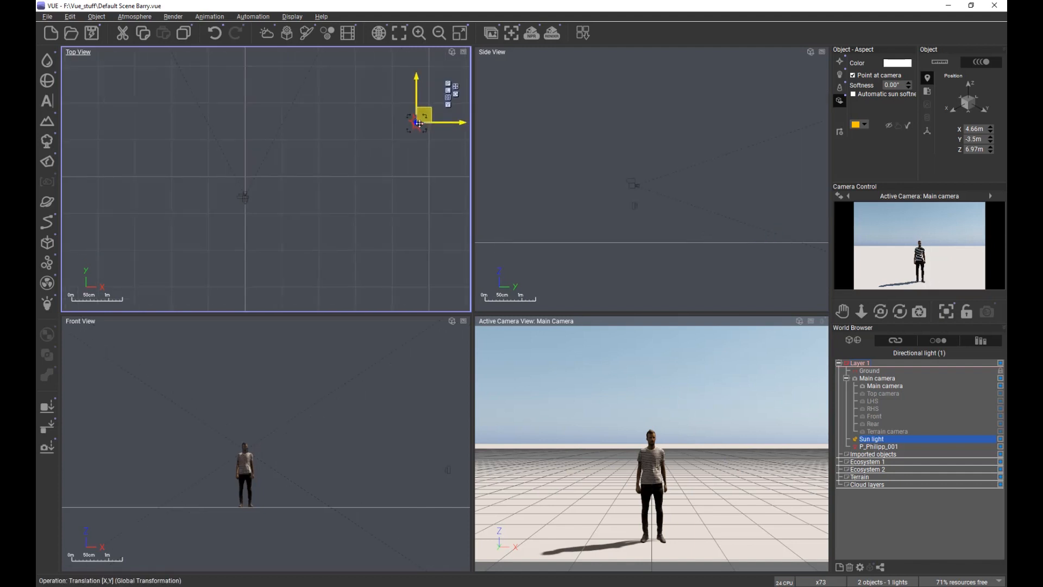
left_click_drag(417, 118, 247, 293)
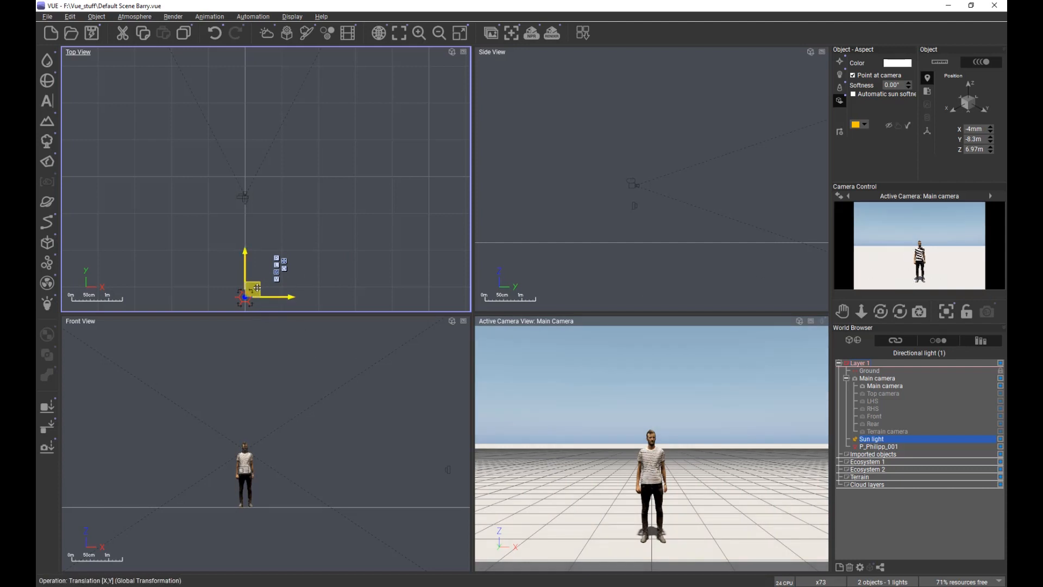
left_click_drag(260, 285, 365, 133)
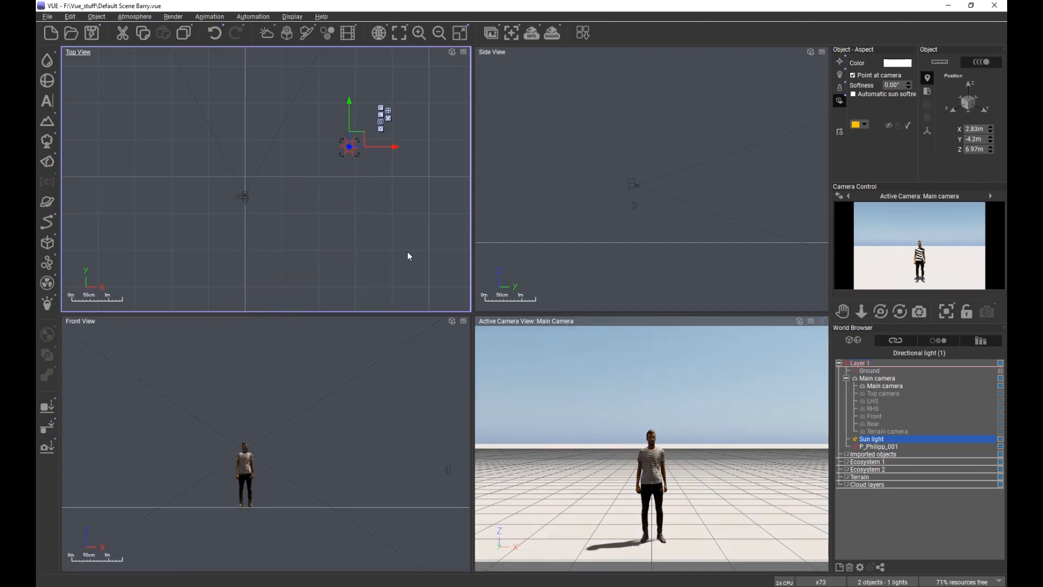
right_click_drag(783, 191, 652, 196)
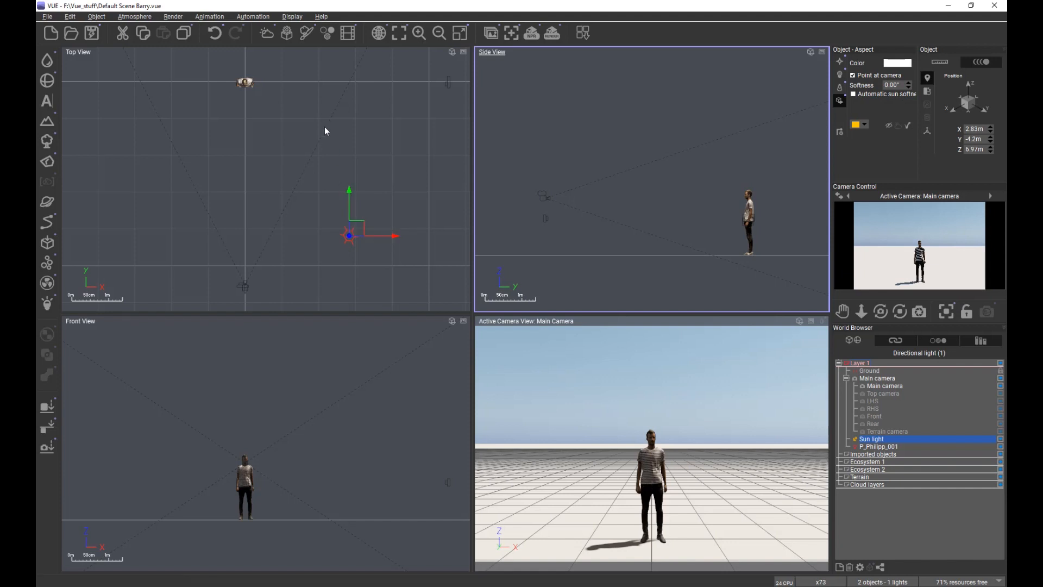
Step: Set the render picture's aspect ratio to Television 16/9 (16:9)
right_click(553, 37)
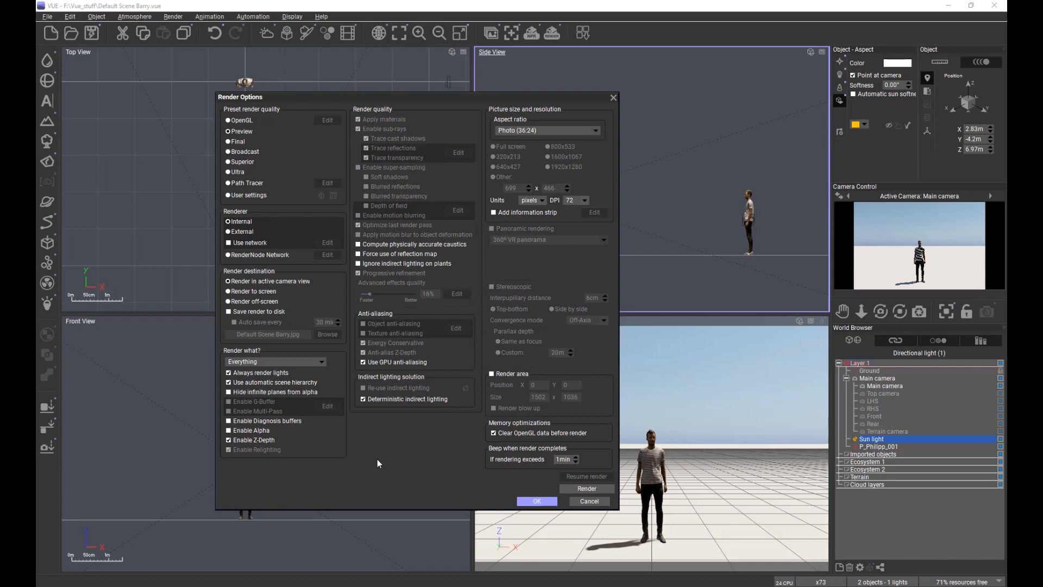
left_click(545, 131)
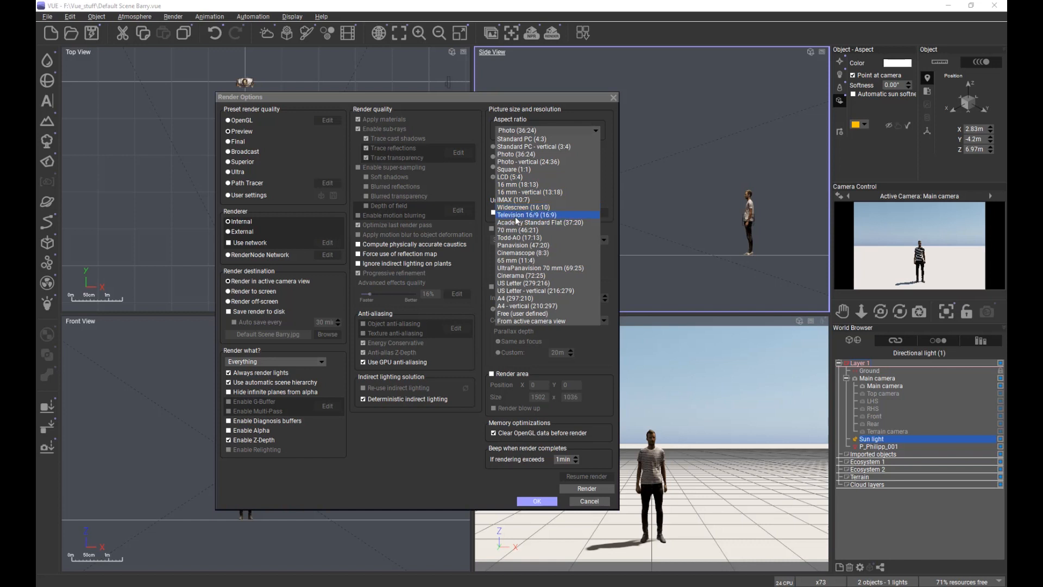
left_click(543, 215)
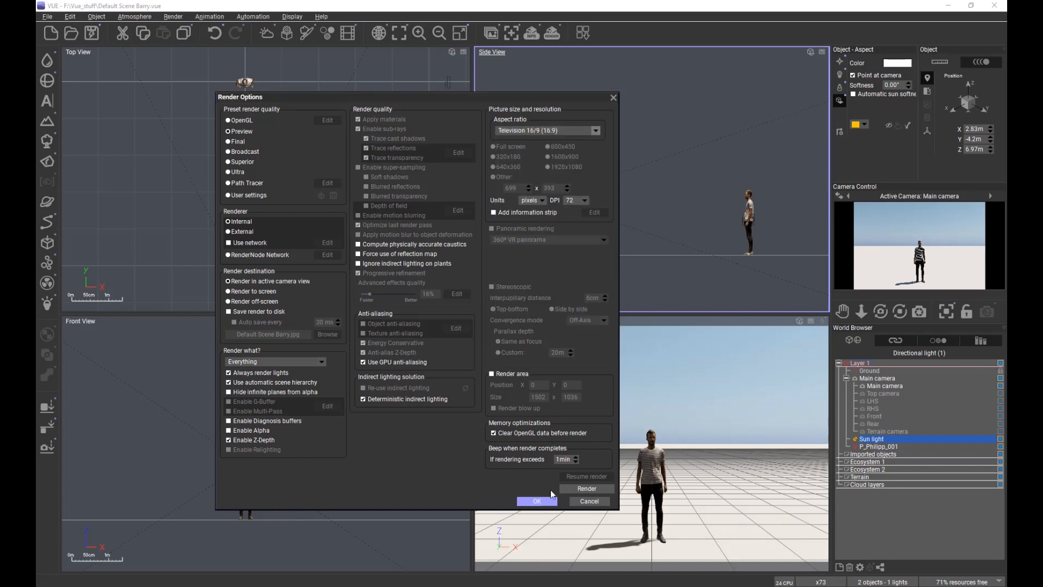
left_click(537, 501)
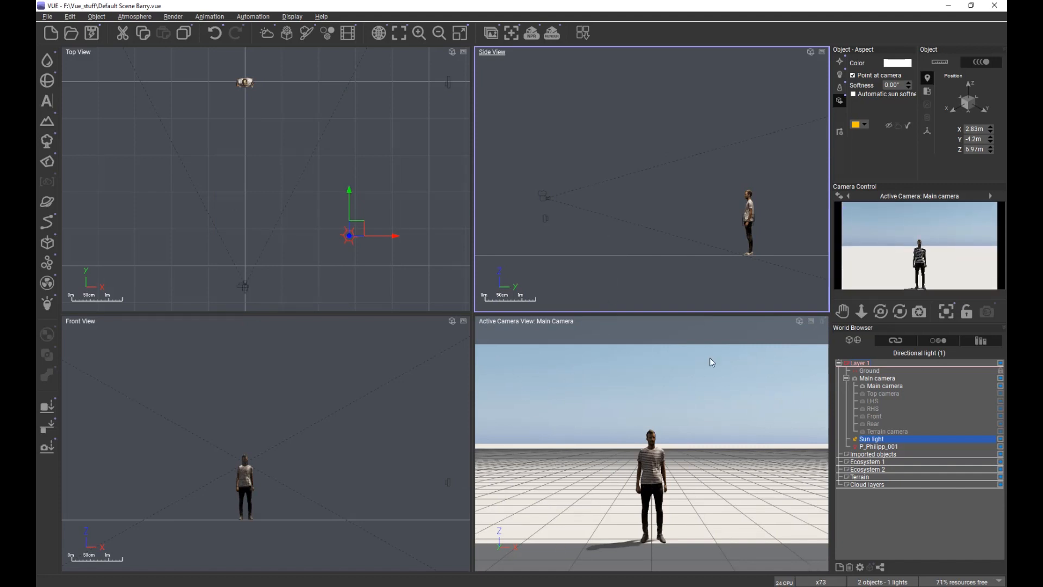
Step: Switch the preset render quality to User settings and review its object anti-aliasing options, keeping them as they are
left_click(551, 34)
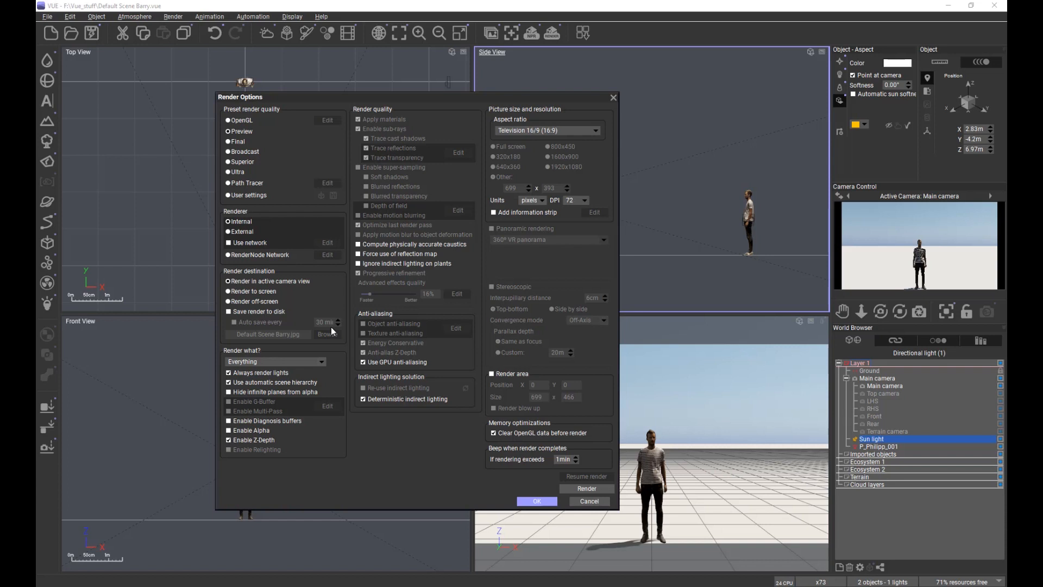
left_click(238, 196)
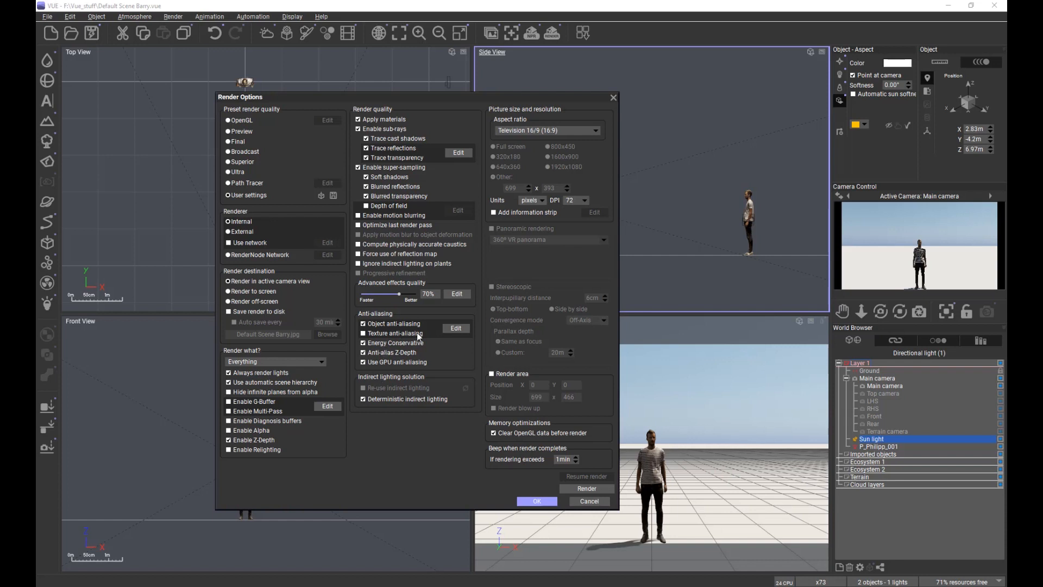
left_click(456, 329)
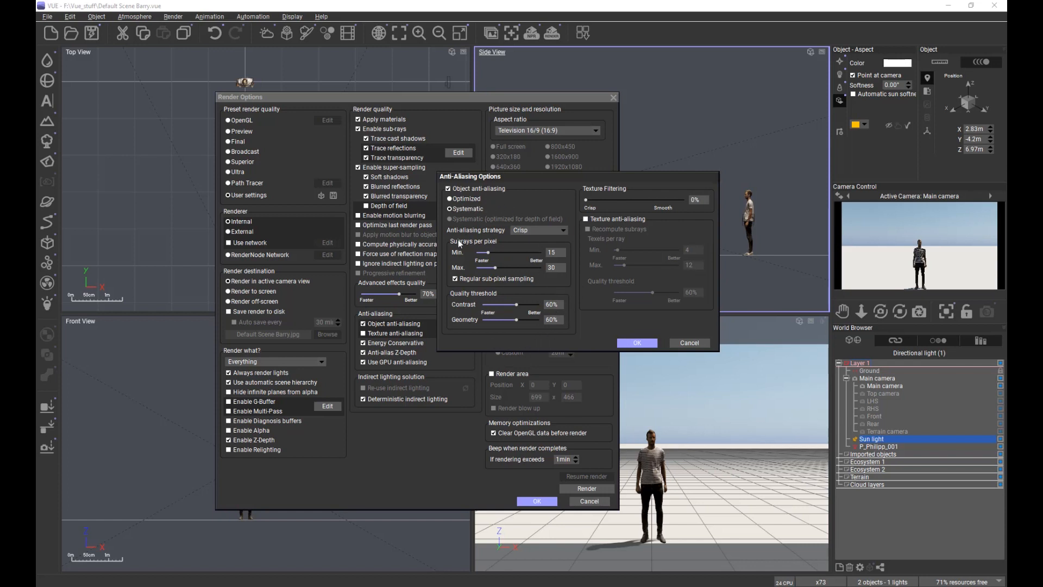
left_click(636, 342)
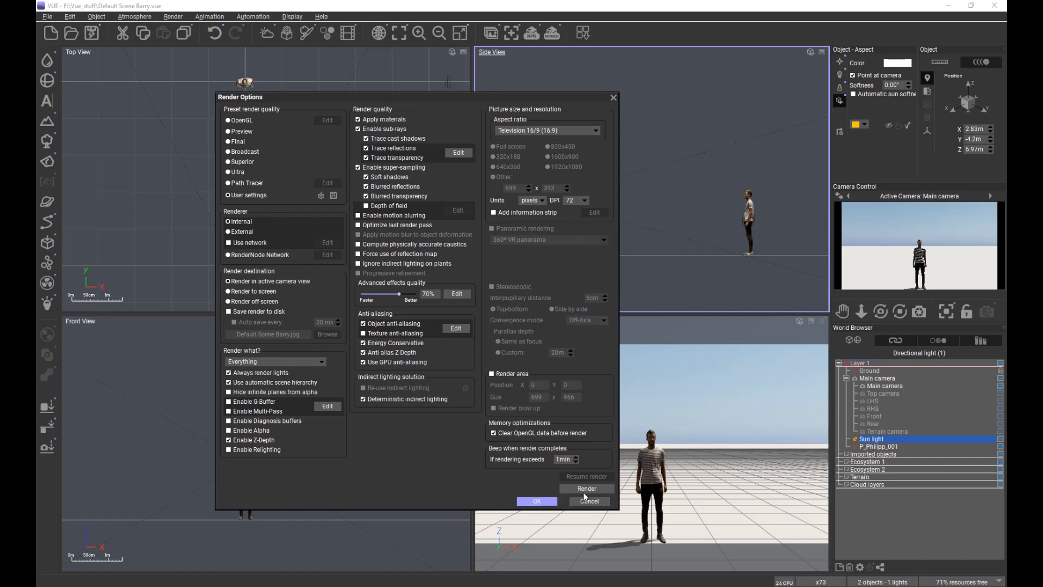
left_click(538, 506)
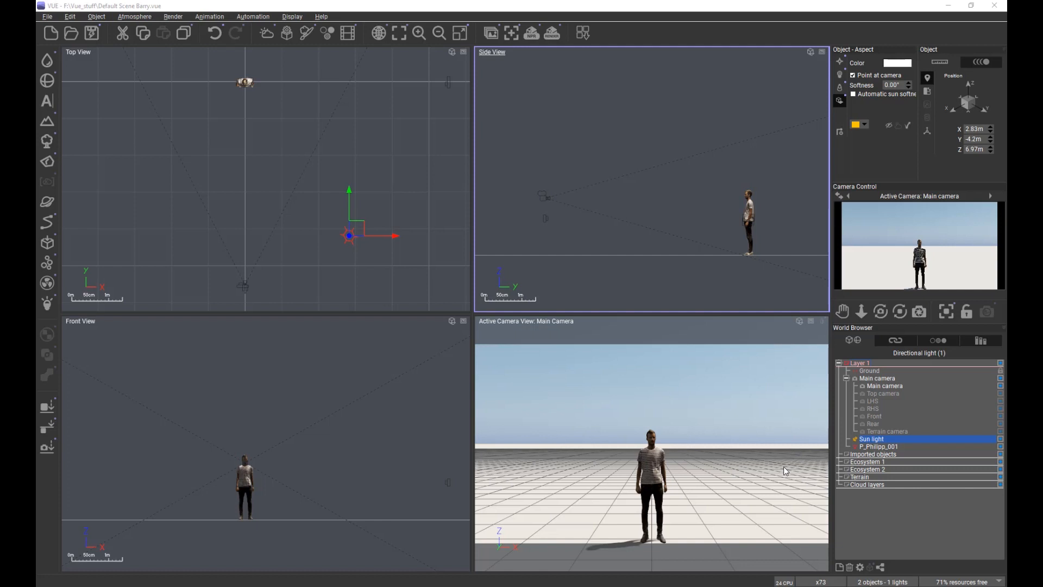
Step: Tilt the main camera slightly downward in its view and clear the sun light selection
right_click_drag(761, 490, 765, 458)
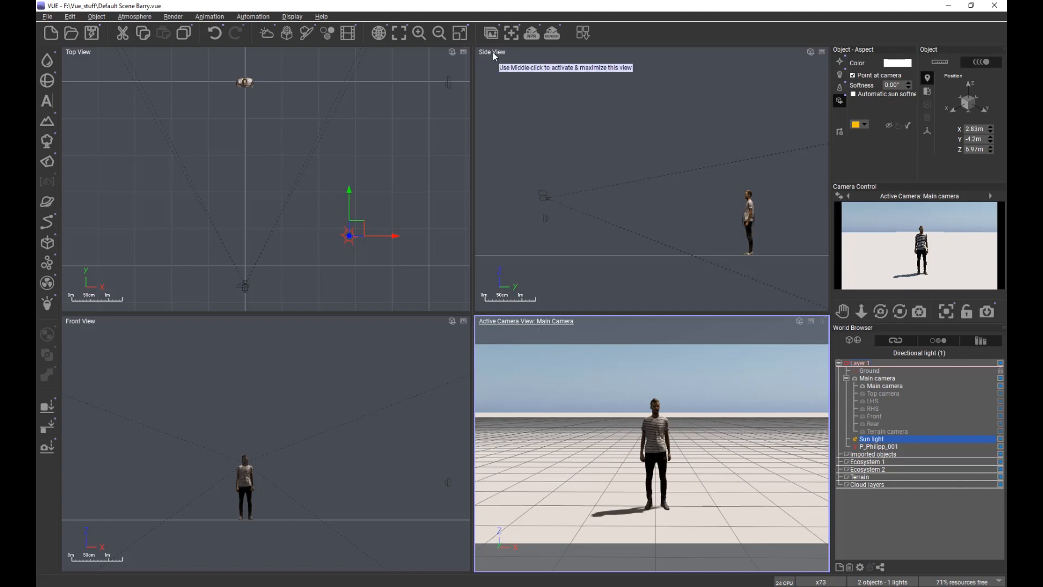
left_click(84, 326)
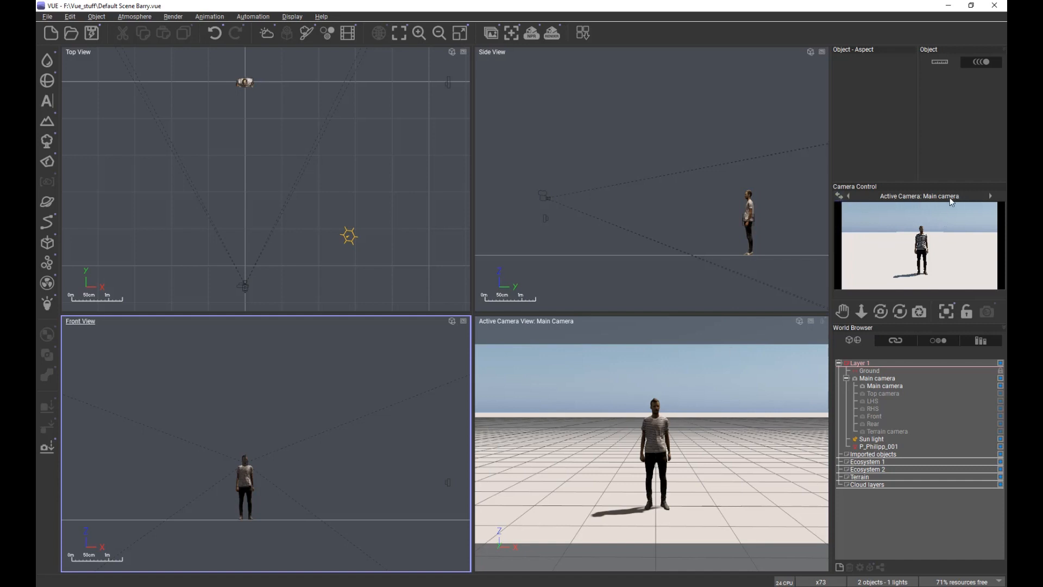
Step: Review the stored cameras in turn, from Top camera through LHS, RHS, Front and Rear to Terrain camera
left_click(991, 197)
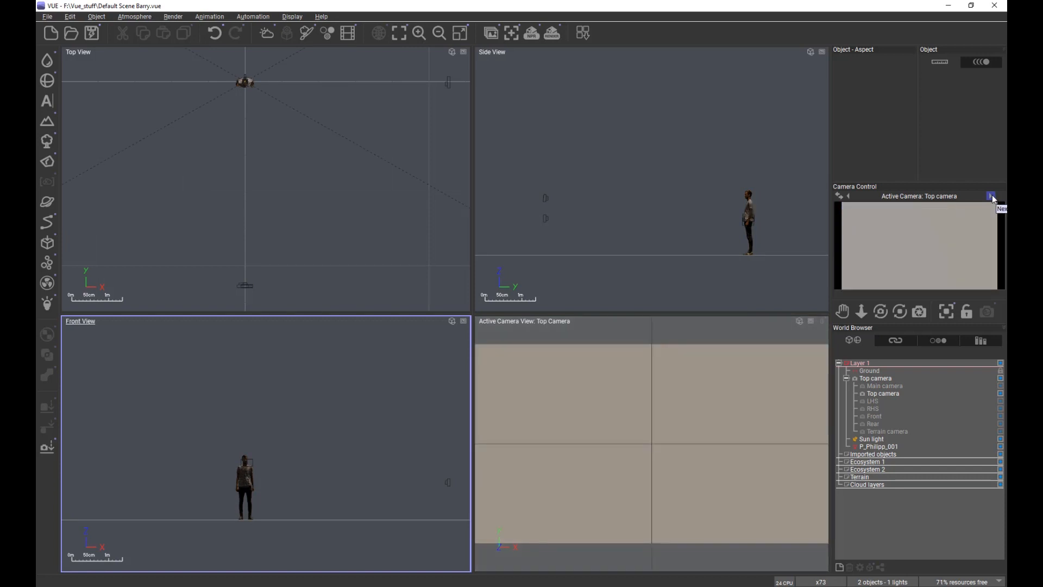
right_click(990, 196)
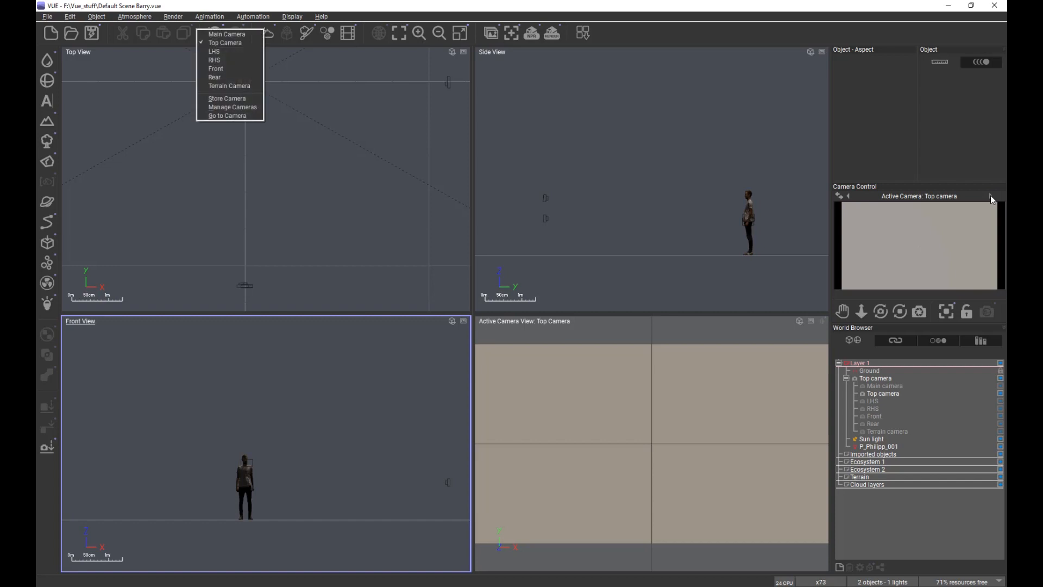
left_click(991, 196)
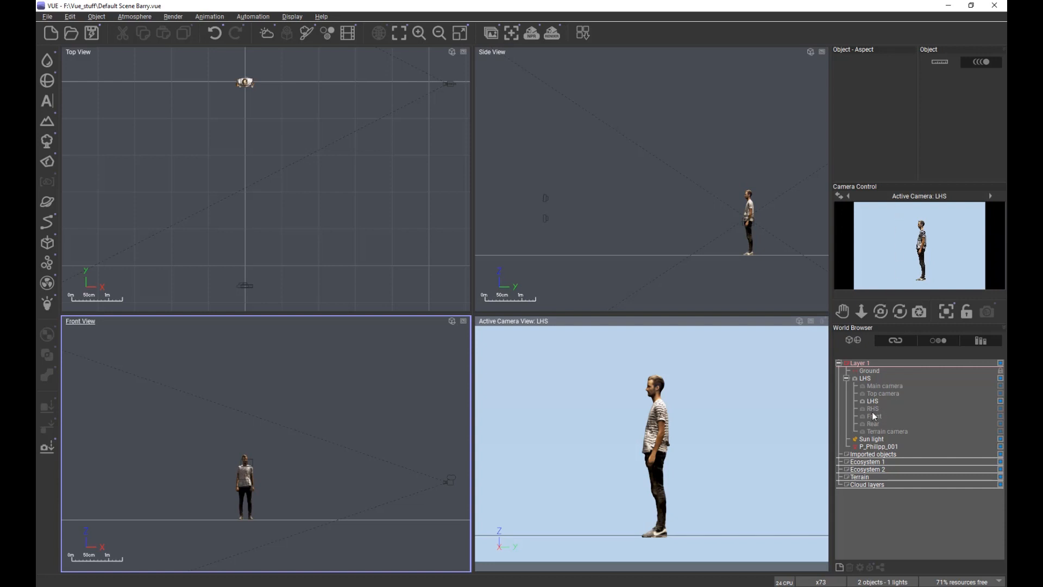
left_click(865, 378)
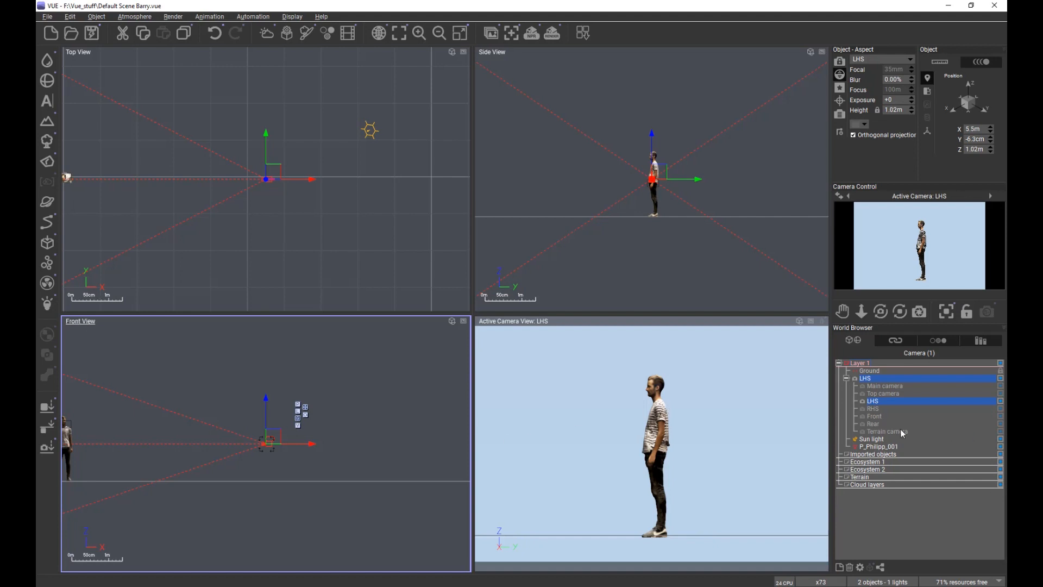
left_click(990, 196)
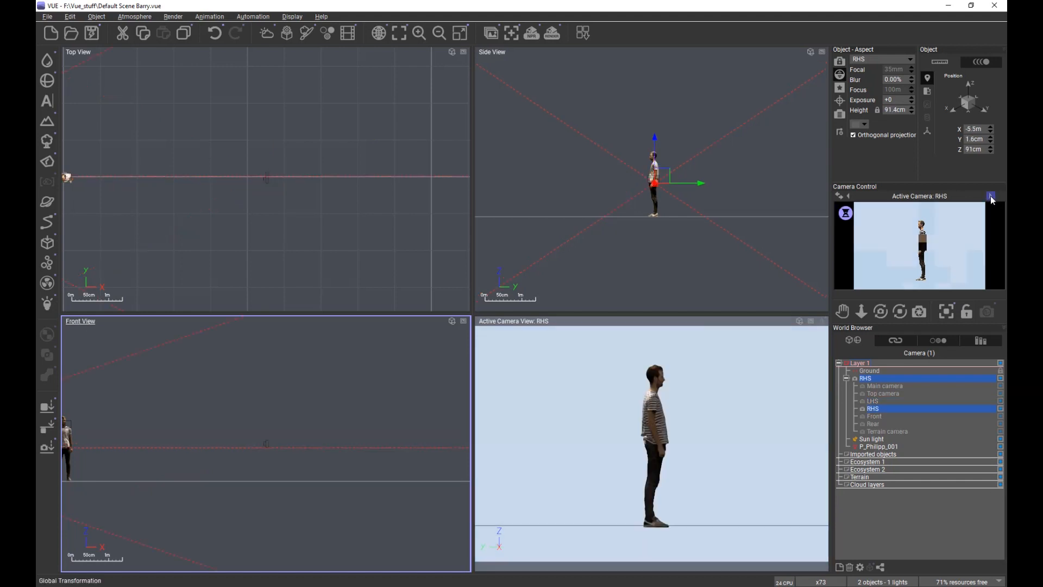
left_click(991, 197)
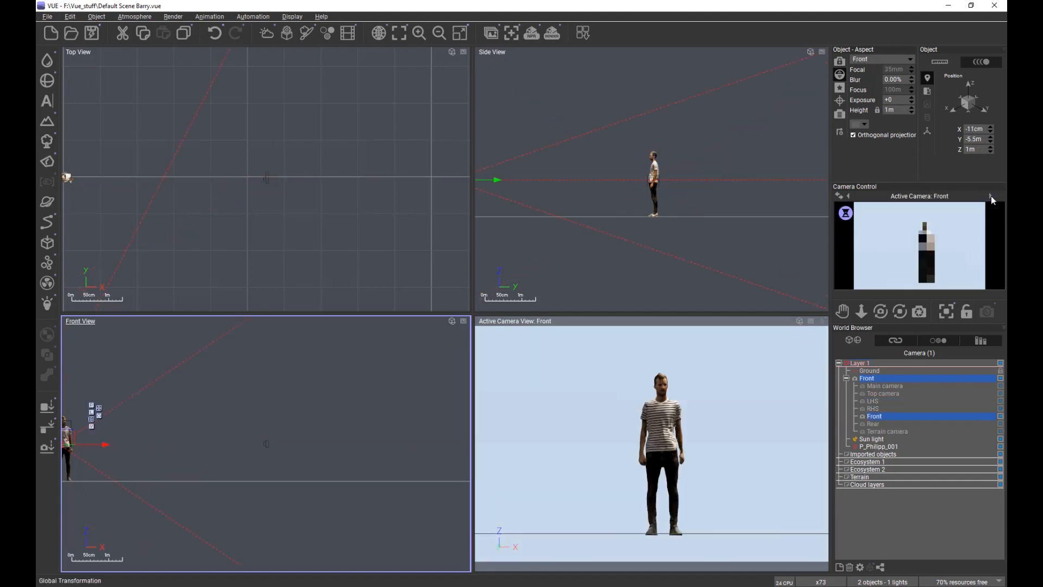
left_click(991, 196)
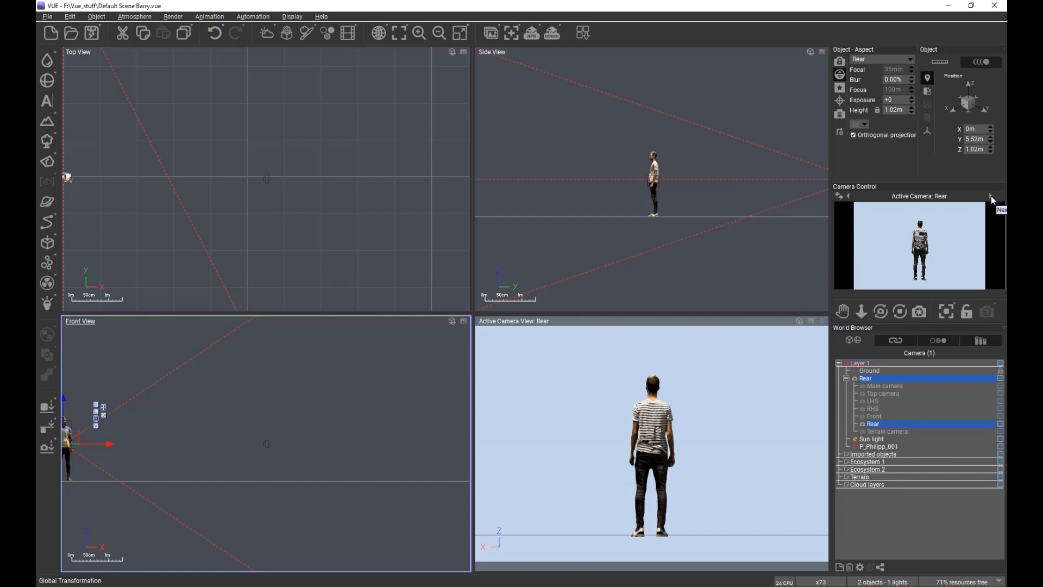
left_click(990, 196)
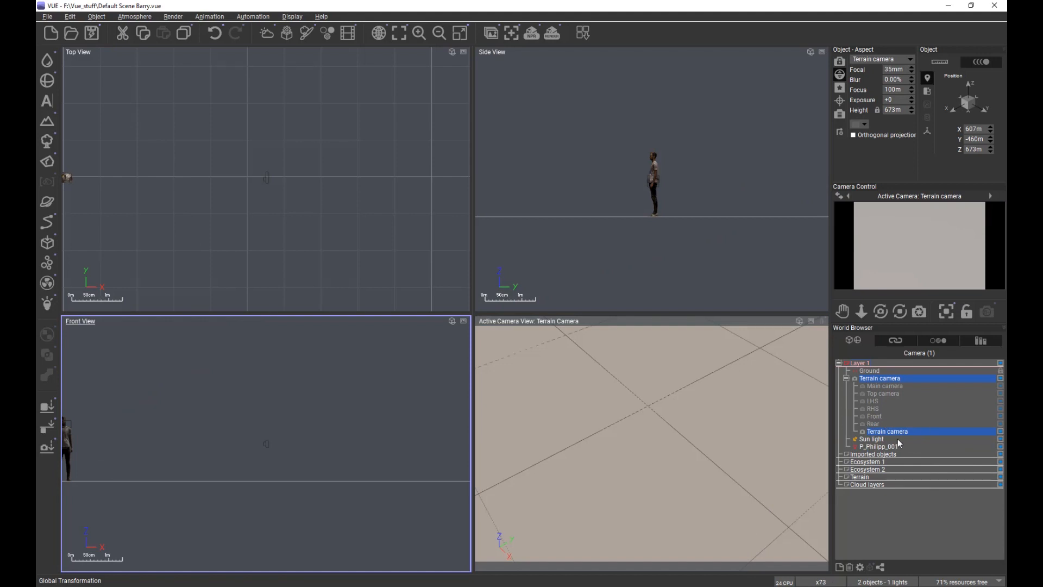
Step: Add a terrain to check its framing through the Terrain camera, and delete it again
left_click(47, 122)
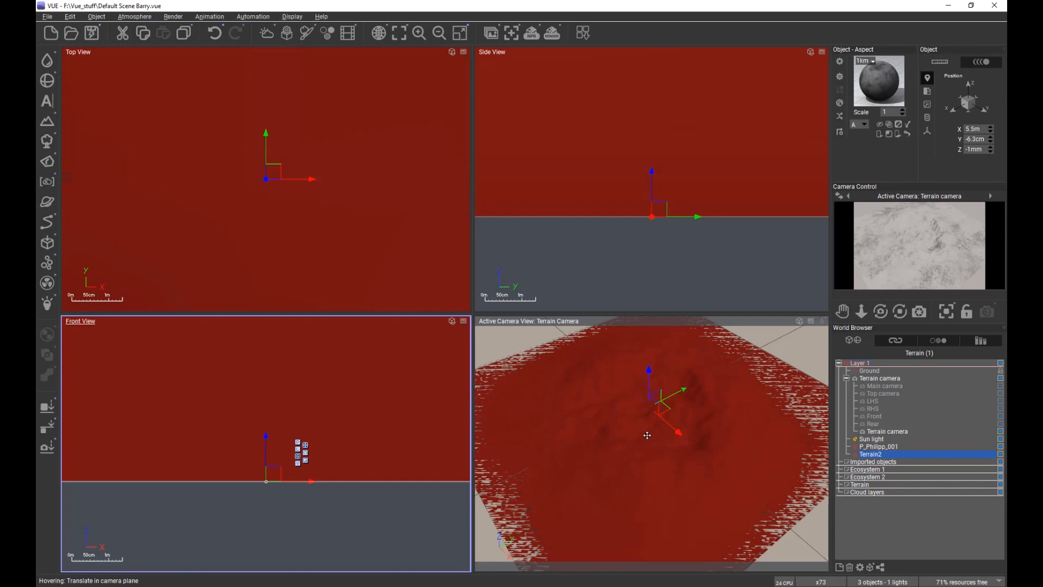
key("Delete")
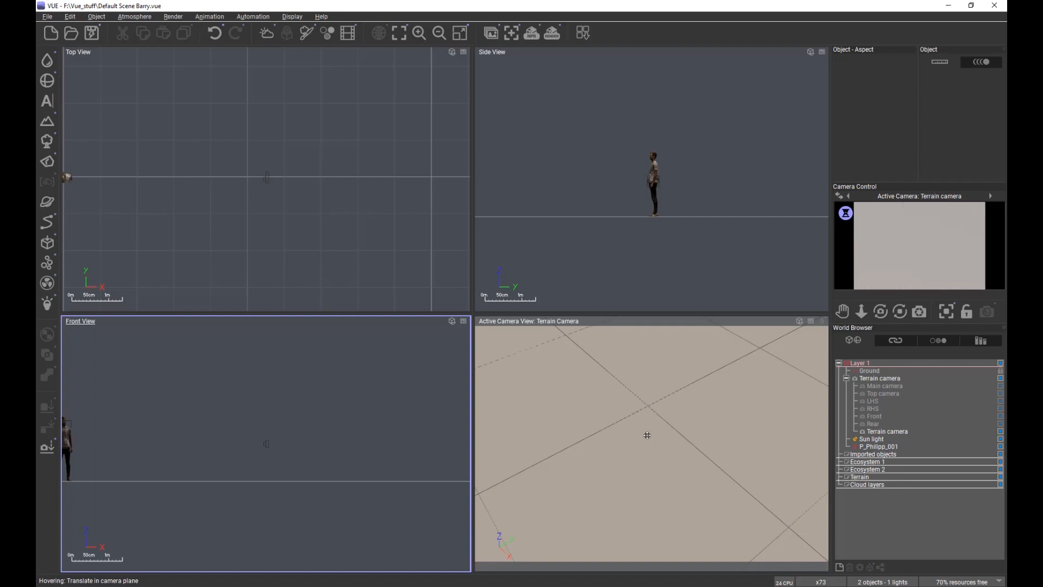
Step: Review the Ecosystem 1, Ecosystem 2, Terrain and Cloud layers entries by selecting each layer in turn
left_click(869, 461)
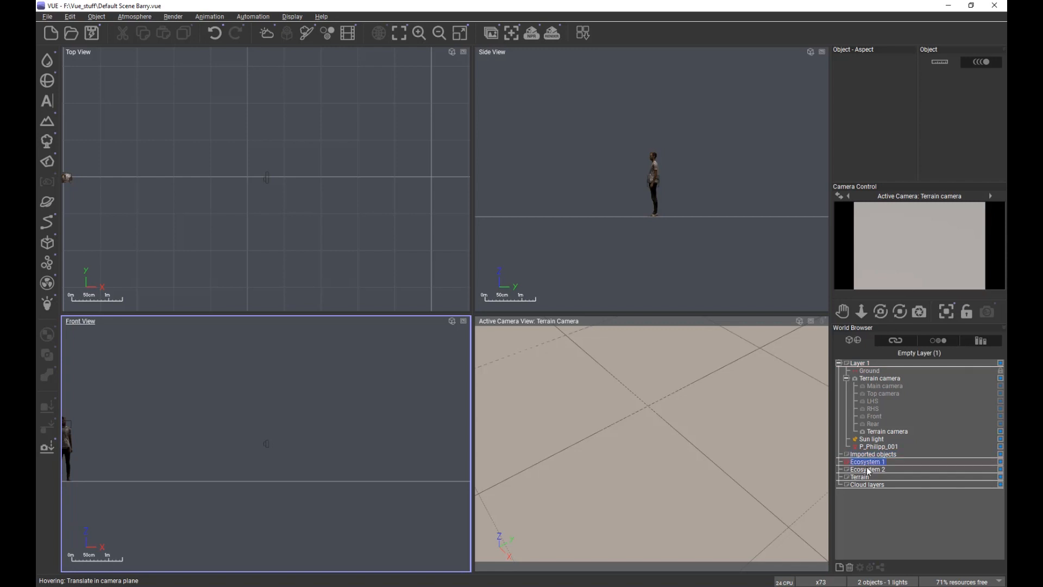
left_click(868, 471)
left_click(863, 477)
left_click(864, 484)
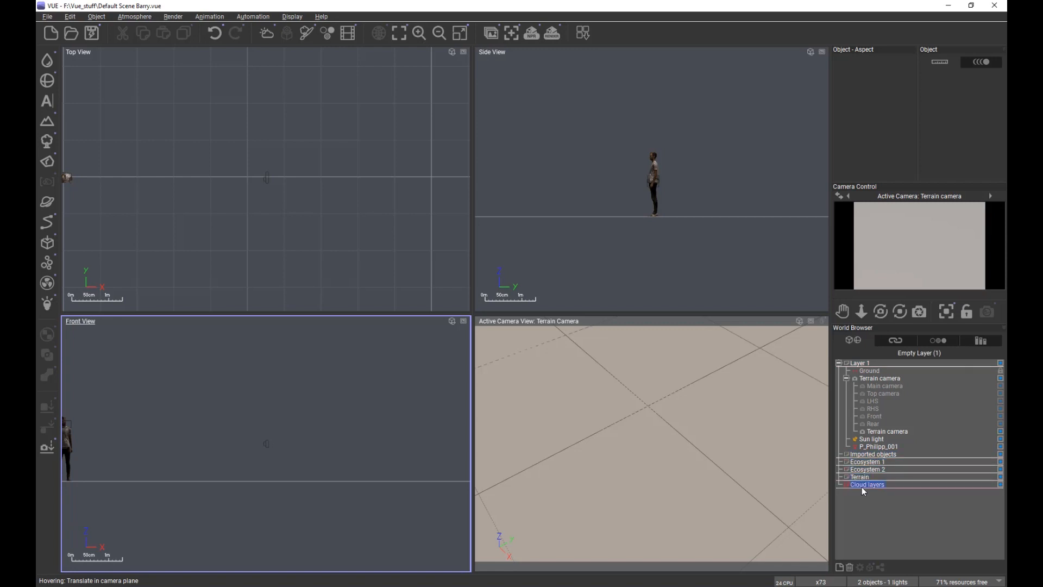
Step: Add a new layer below Cloud layers, open its name for editing, and delete the layer again
left_click(840, 566)
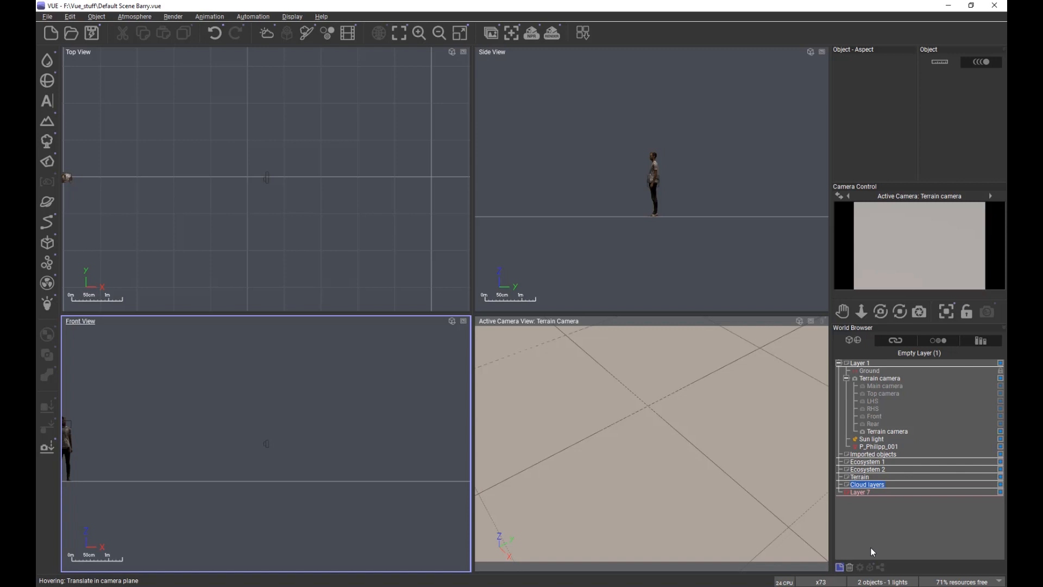
double_click(865, 494)
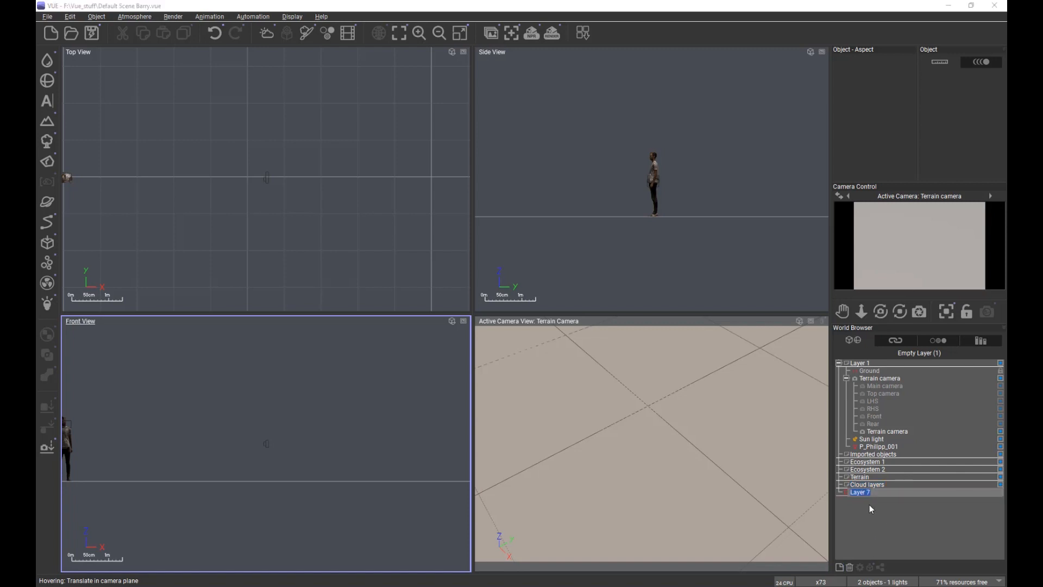
left_click(870, 505)
left_click(864, 492)
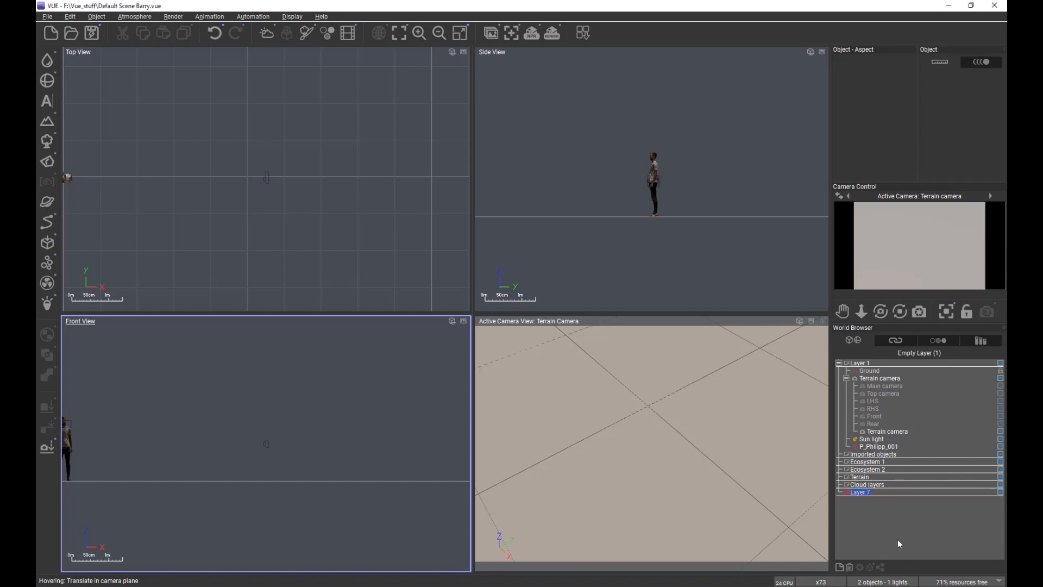
left_click(850, 567)
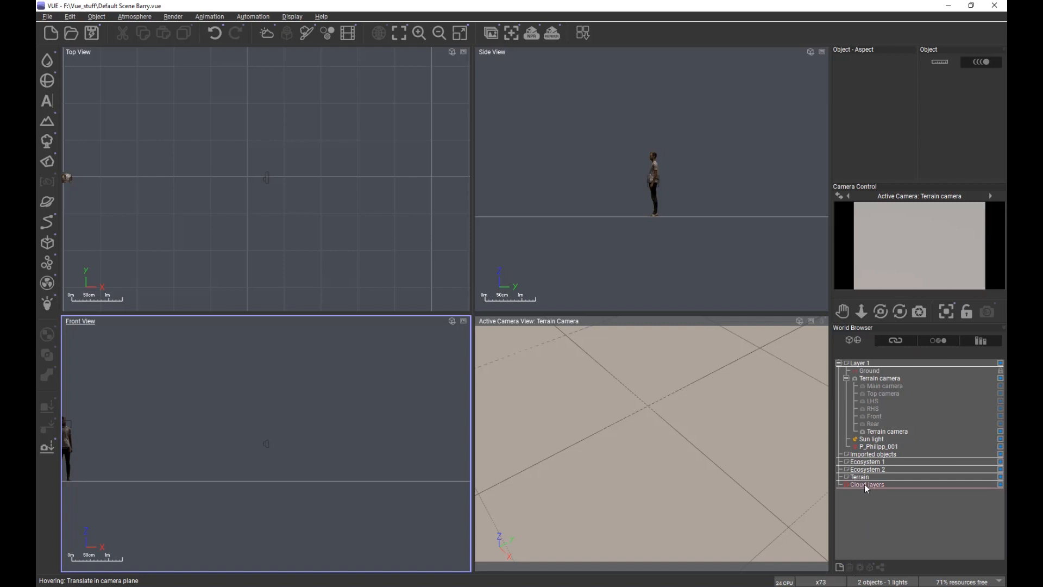
Step: Make Imported objects the active layer, and switch the Ecosystem 1 layer's visibility off and back on
left_click(864, 455)
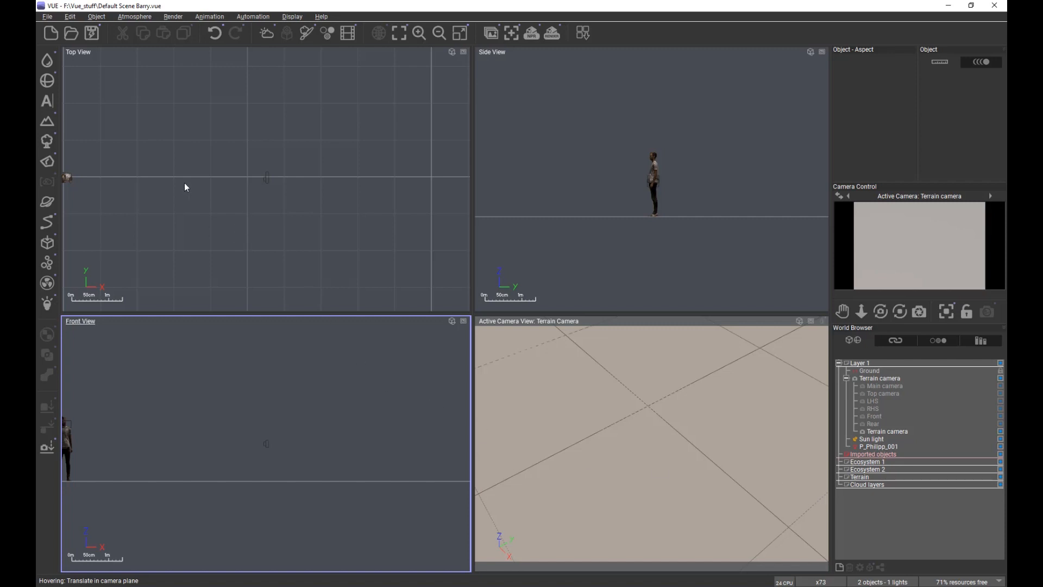
right_click_drag(184, 187, 361, 222)
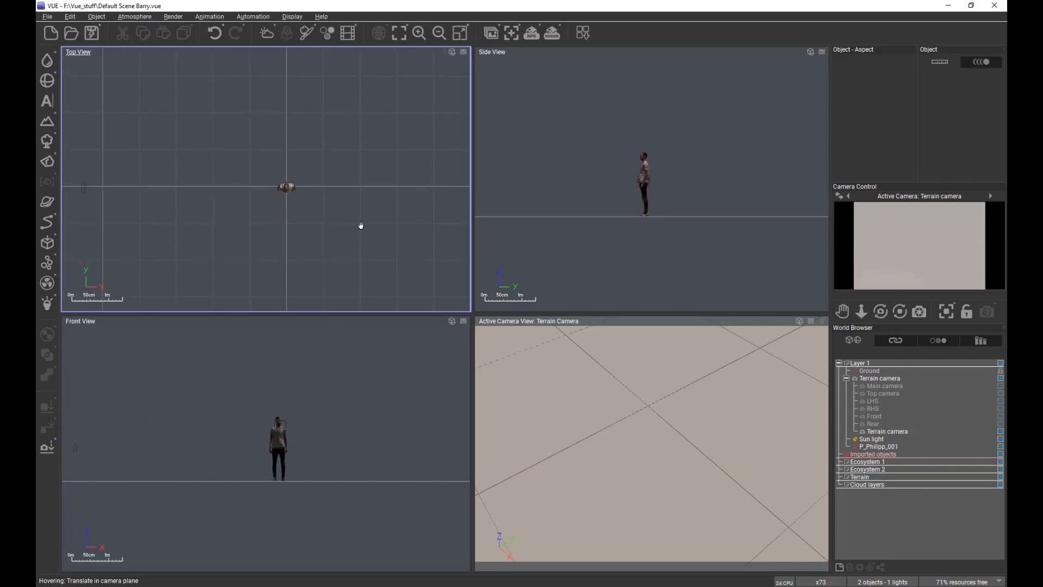
left_click(1000, 462)
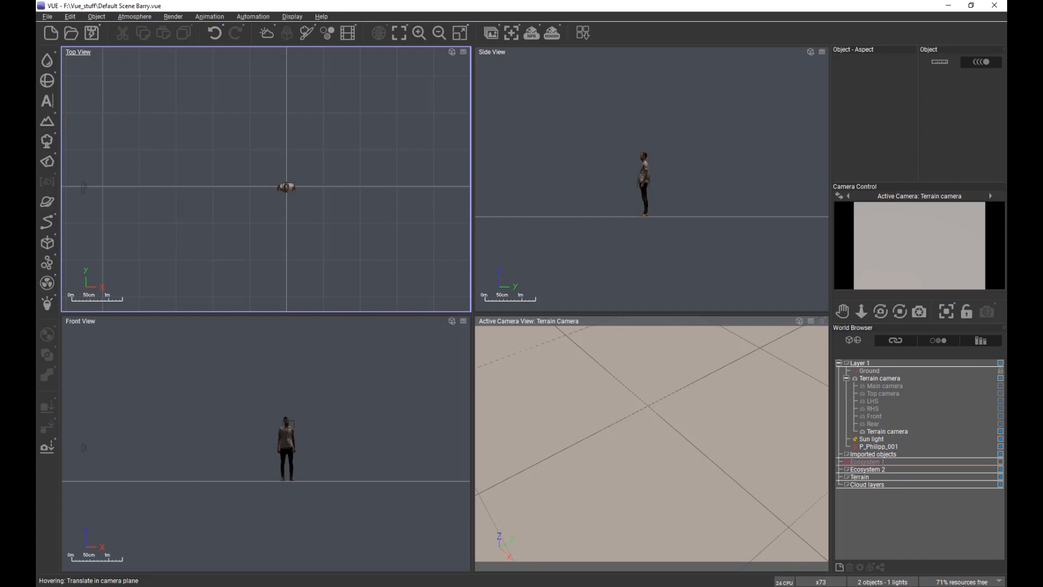
left_click(1000, 462)
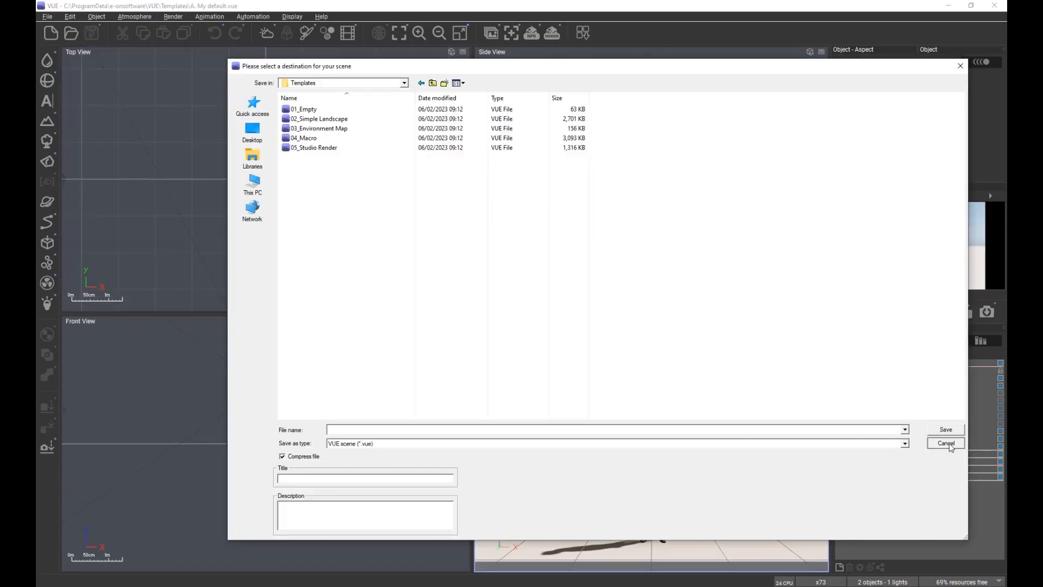
Step: Cancel saving the scene and examine the templates offered under Create new in the Welcome panel
left_click(948, 444)
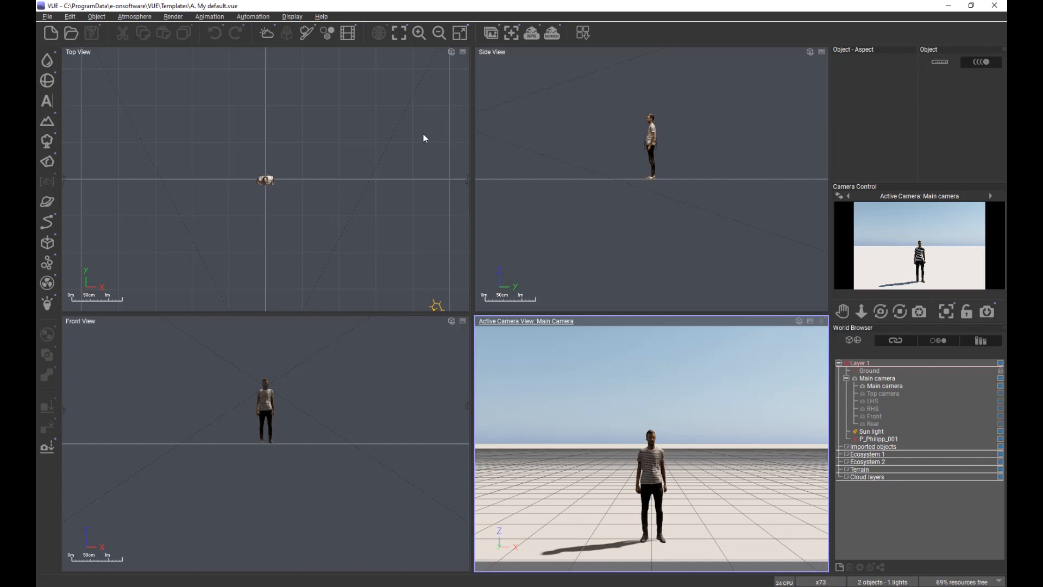
left_click(325, 17)
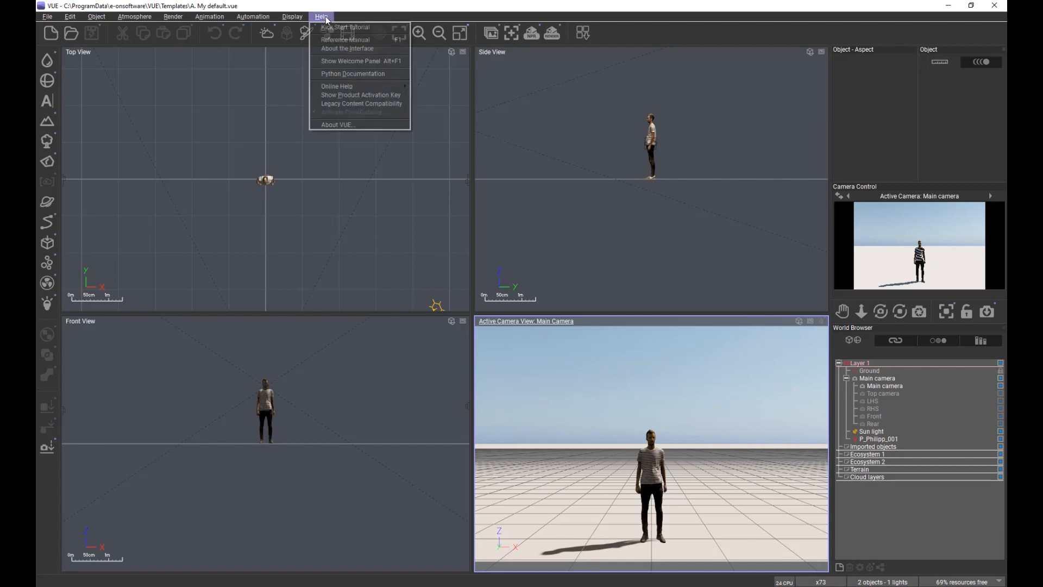
left_click(353, 61)
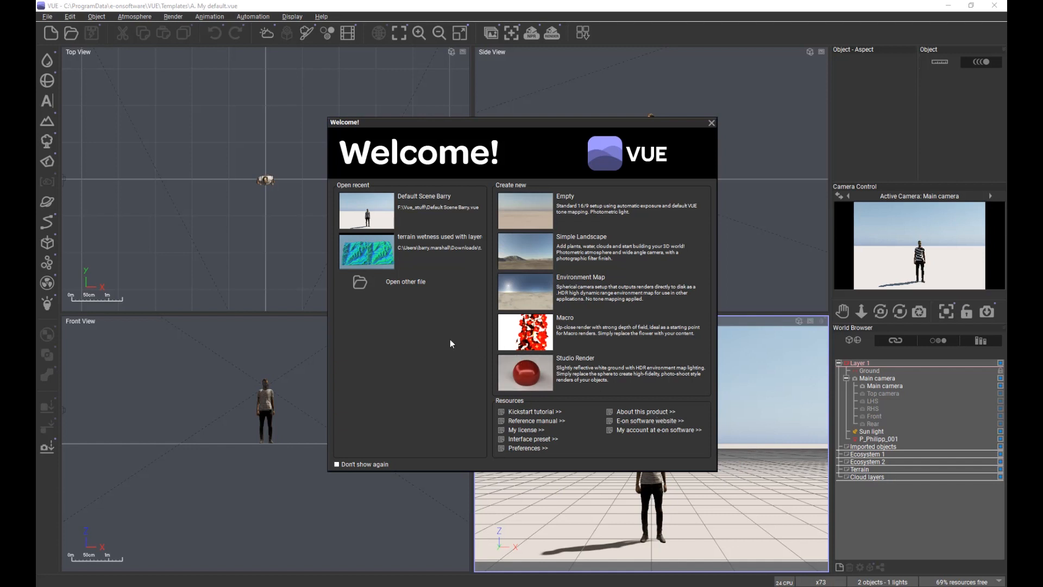
left_click(710, 123)
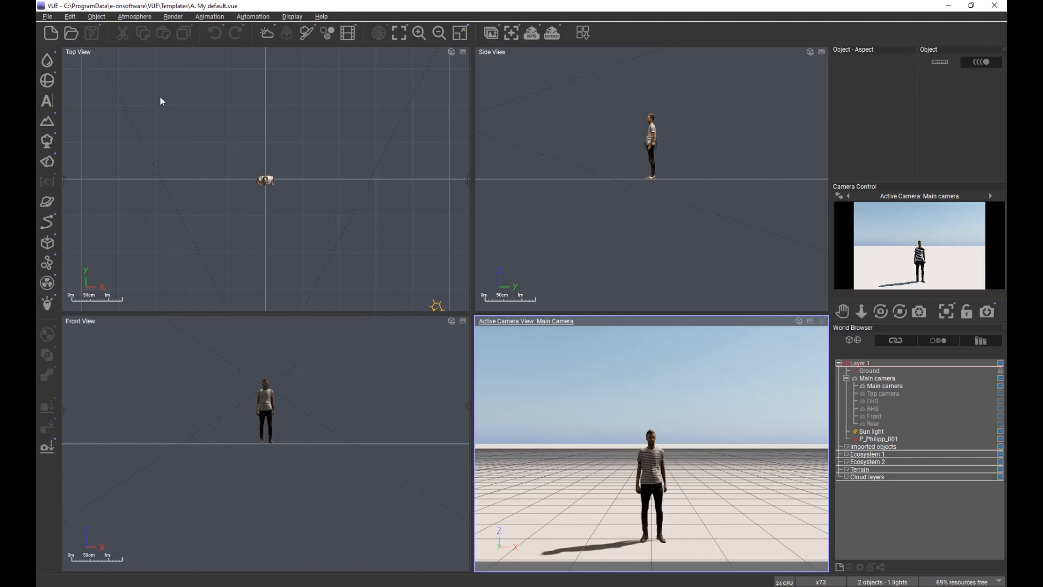
Step: Start saving the scene under a new name and browse up from the Templates folder to the C: drive
left_click(48, 17)
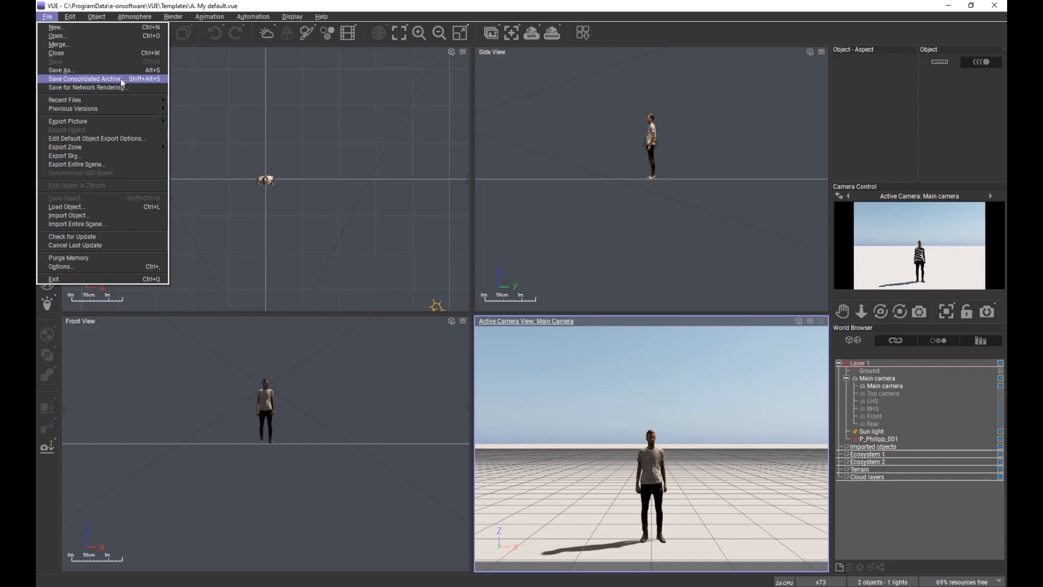
left_click(120, 81)
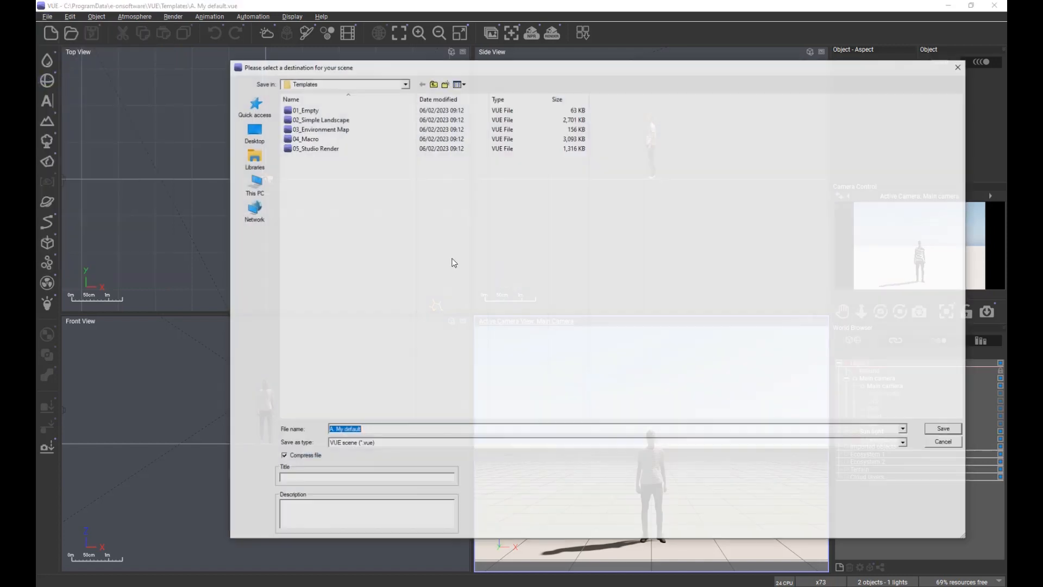
left_click(433, 84)
left_click(434, 84)
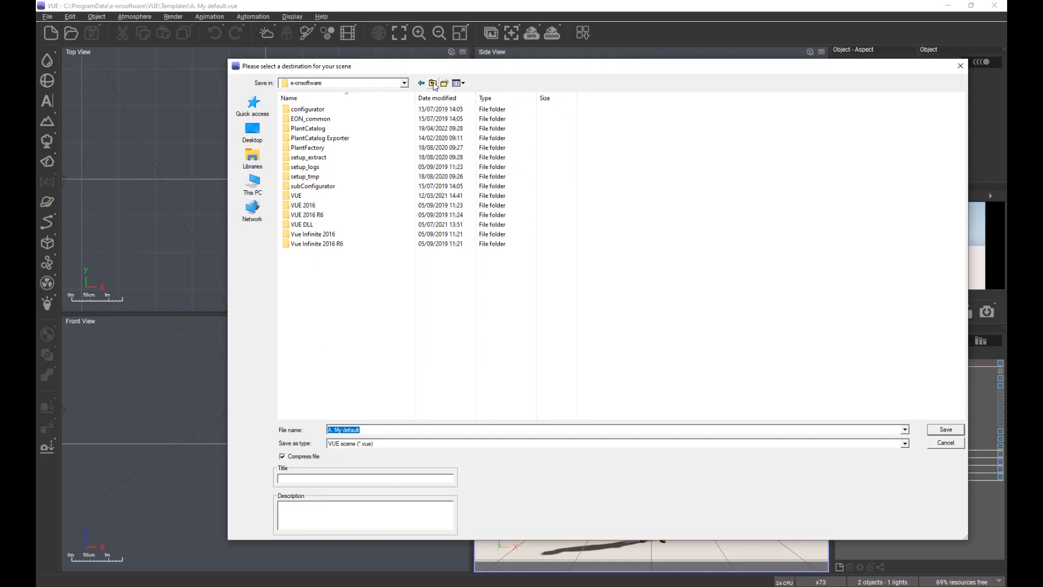
left_click(434, 83)
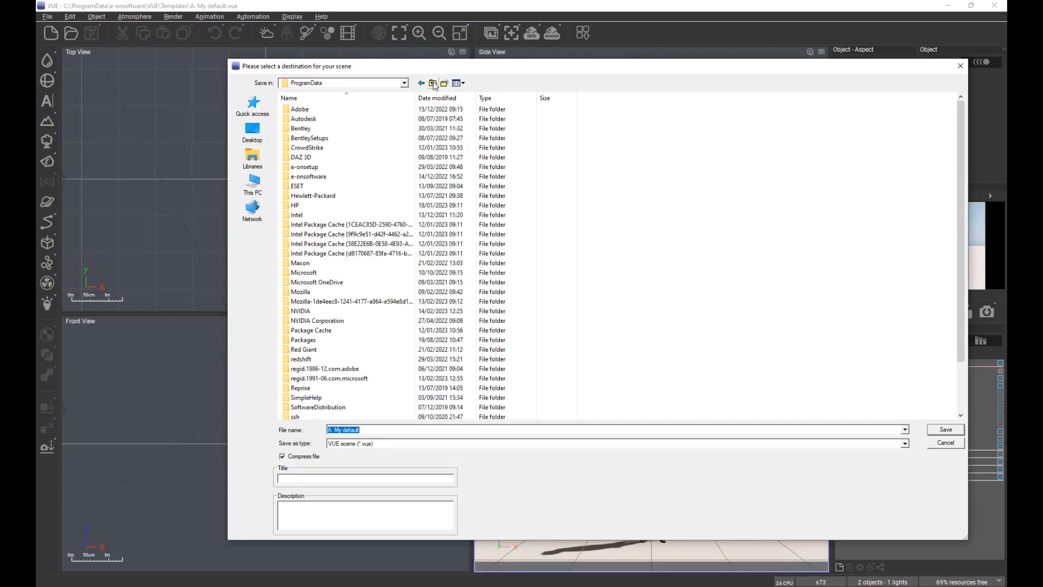
left_click(434, 84)
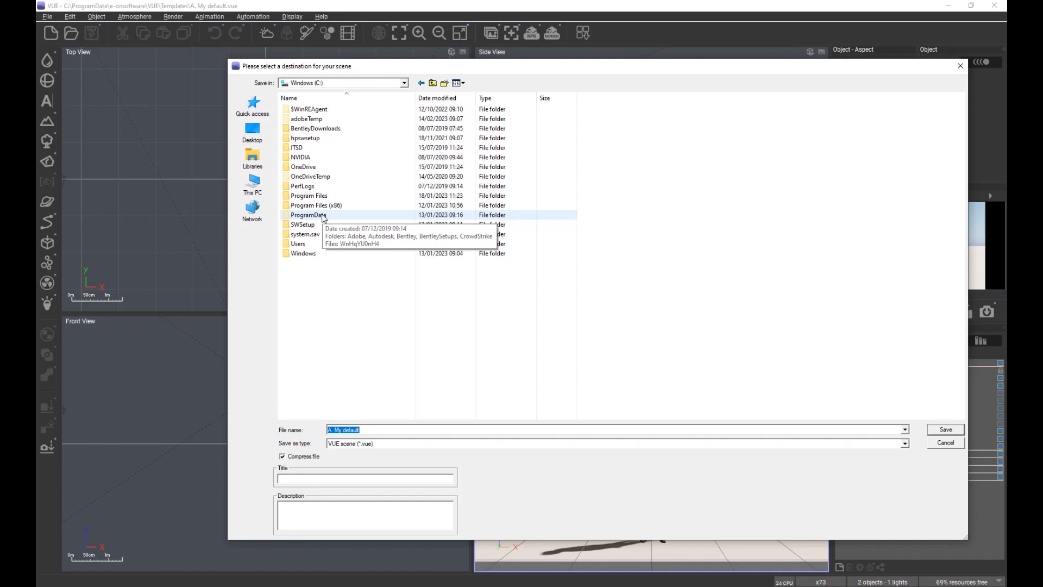
Step: Choose the Templates folder under C:\ProgramData\e-onsoftware\VUE as the save destination
left_click(324, 216)
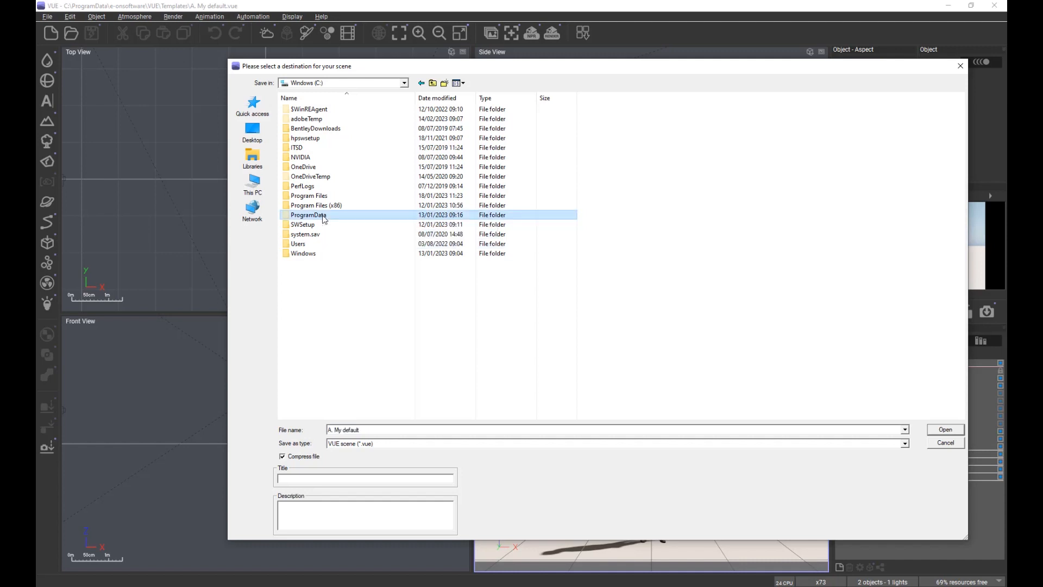
double_click(316, 217)
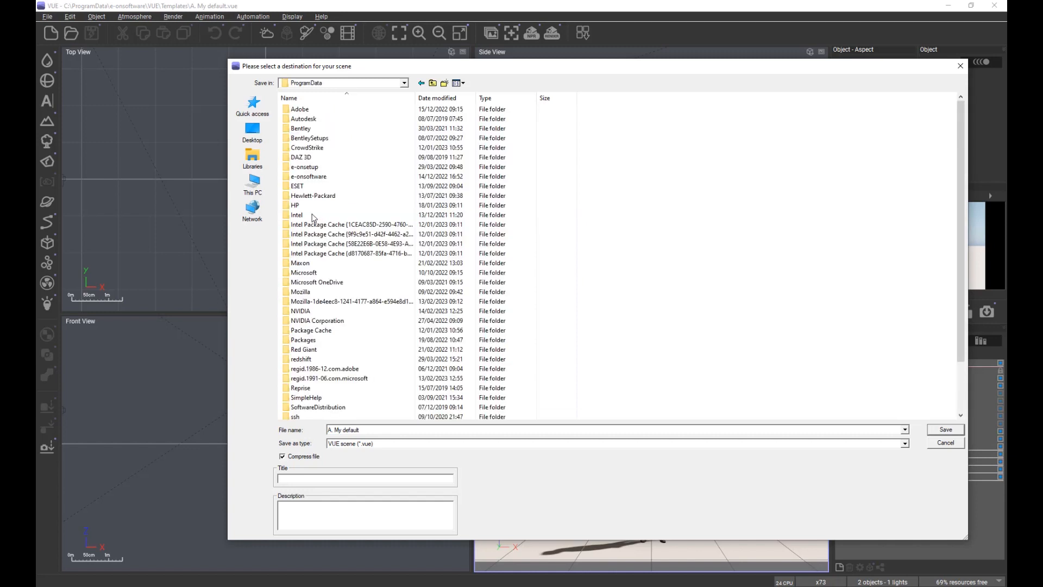
left_click(308, 178)
double_click(308, 178)
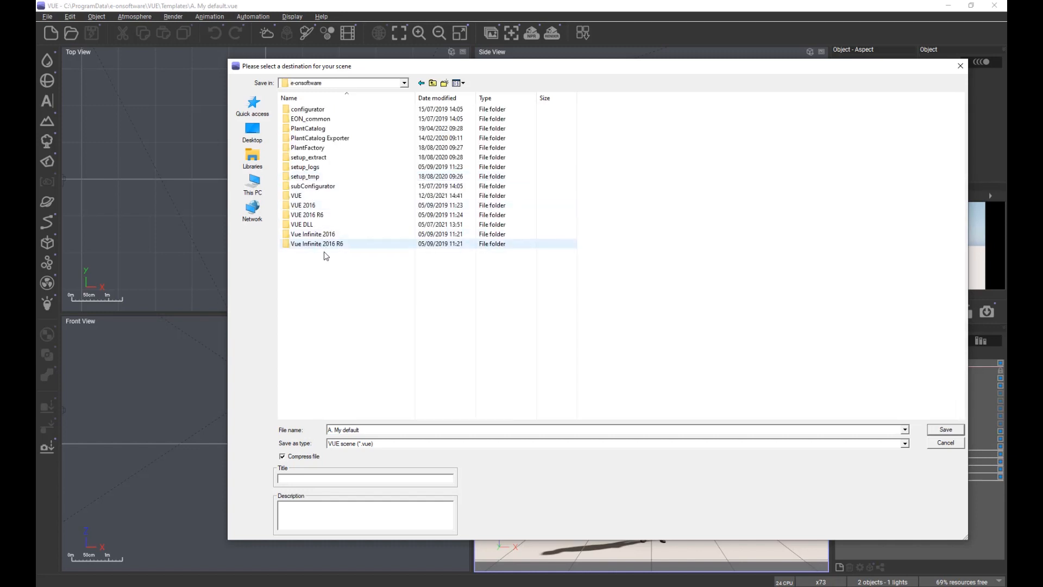
left_click(296, 197)
double_click(296, 197)
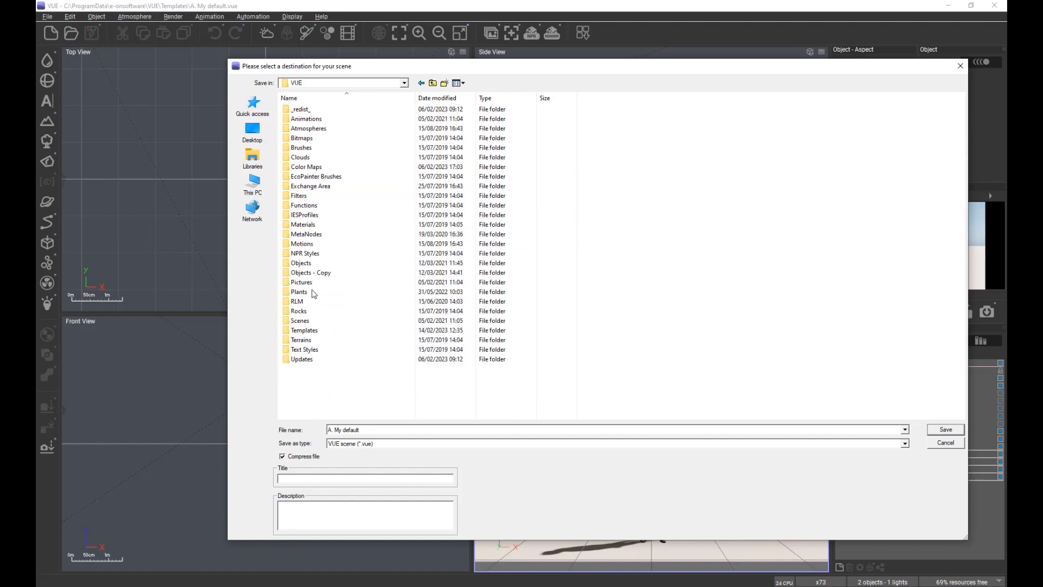
left_click(307, 333)
double_click(307, 333)
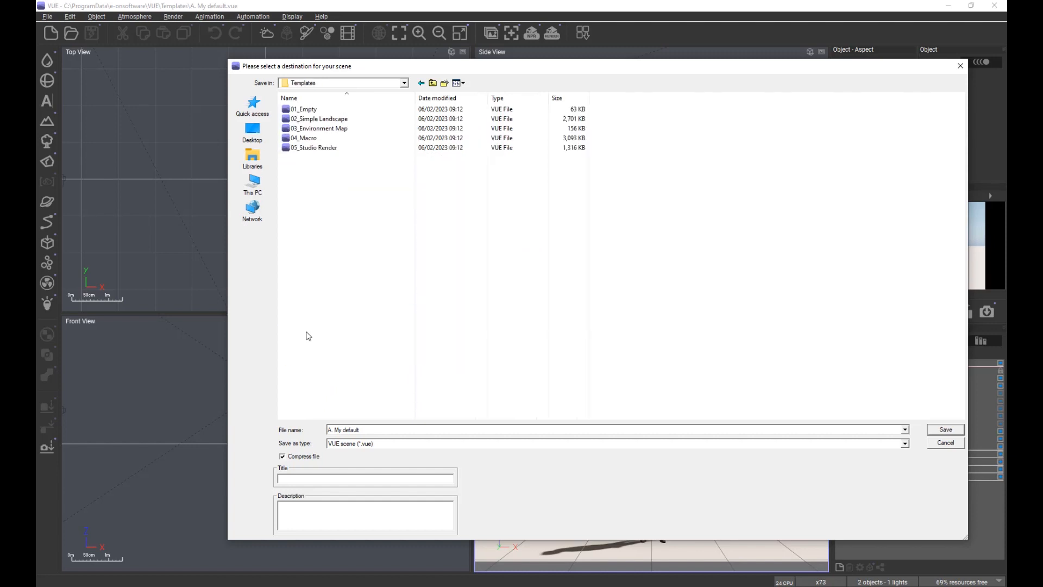
Step: Set the scene's file name to "01_A_My default"
left_click_drag(360, 430, 305, 432)
key("BackSpace")
type("01")
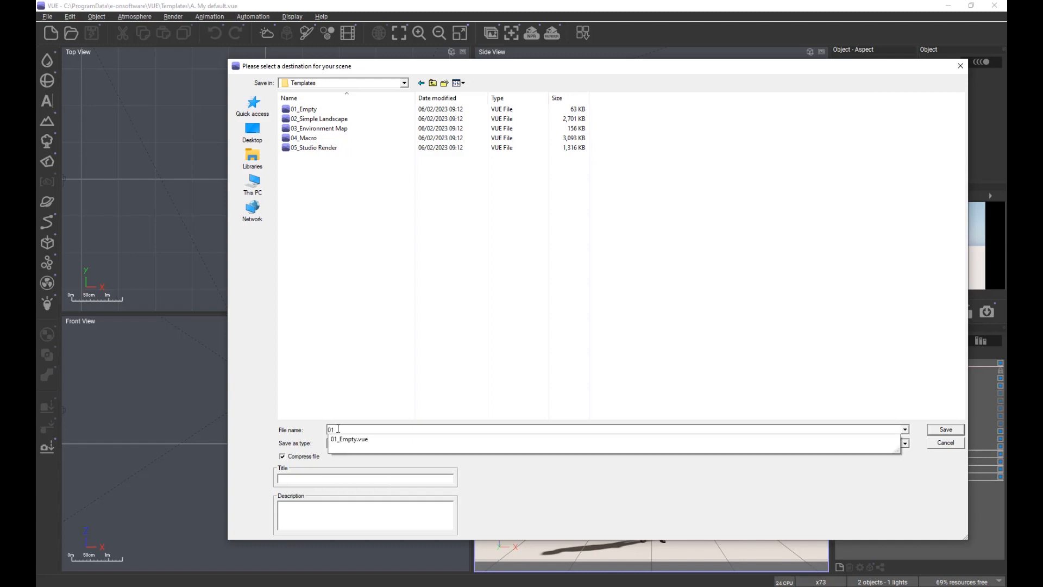
type("_A")
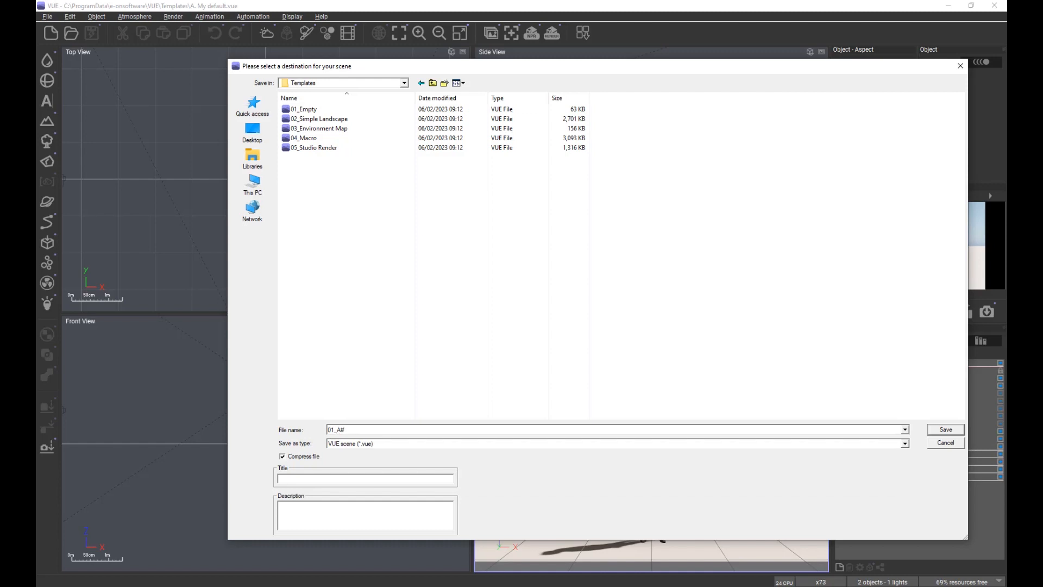
type("#_My defau")
key("BackSpace")
Step: Give the template the title "My default" and the description "Your description here.", and save it
left_click_drag(371, 431, 344, 432)
key("ctrl+c")
left_click(289, 479)
key("ctrl+v")
left_click(288, 516)
type("descriptio")
left_click(930, 429)
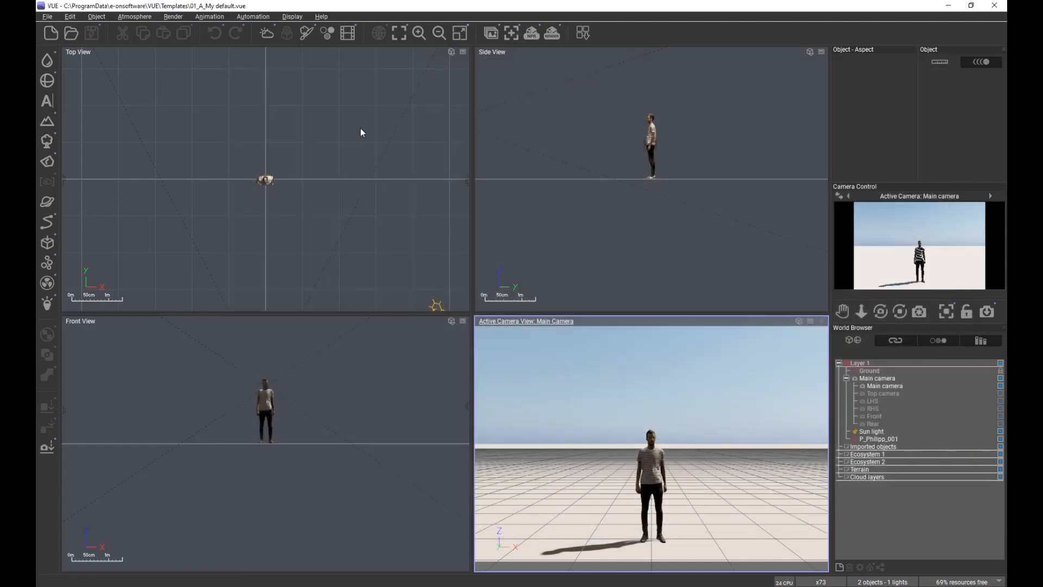
Step: Check the Welcome panel for the saved My default template with its title and description, and close the panel
left_click(320, 17)
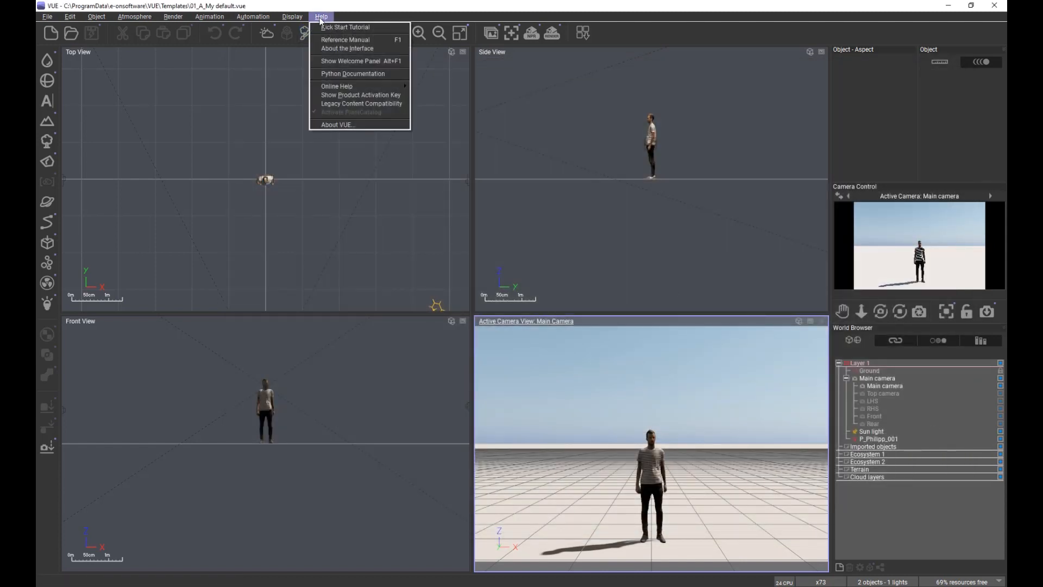
left_click(342, 62)
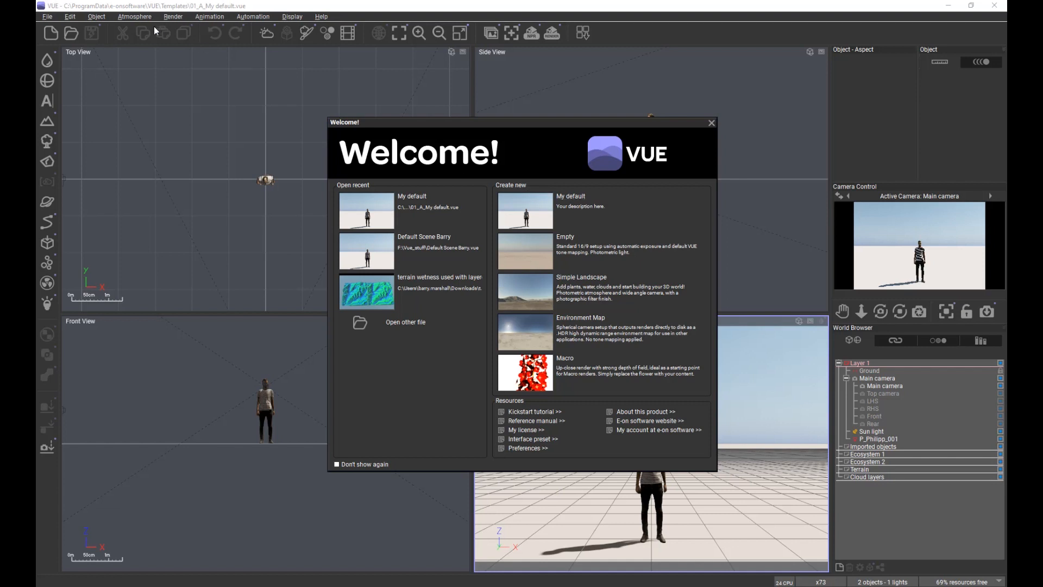
left_click(710, 124)
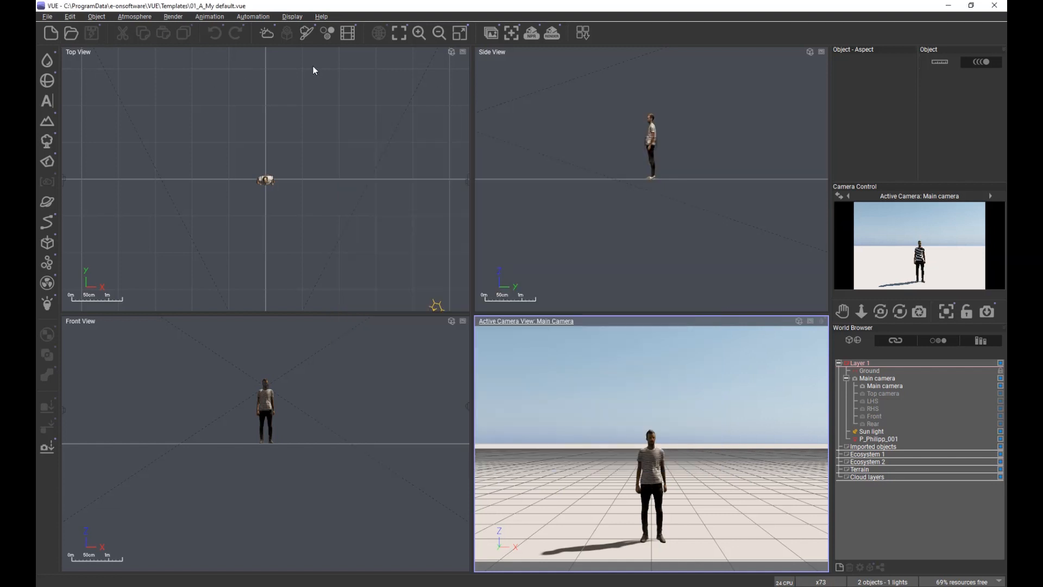
Step: Reopen the scene's save dialog to review the template file and the Title and Description fields, and cancel it
left_click(48, 16)
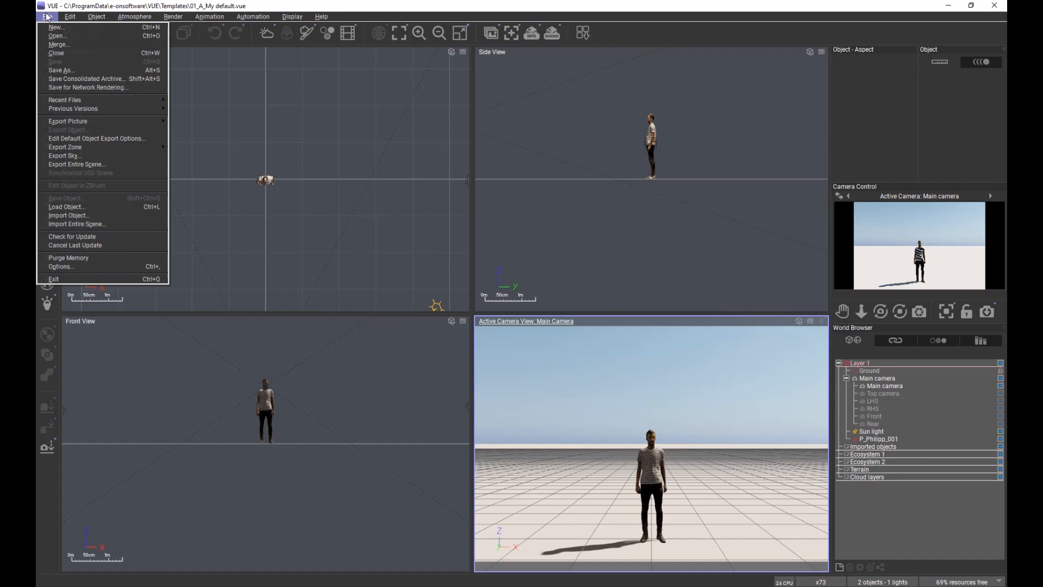
left_click(59, 70)
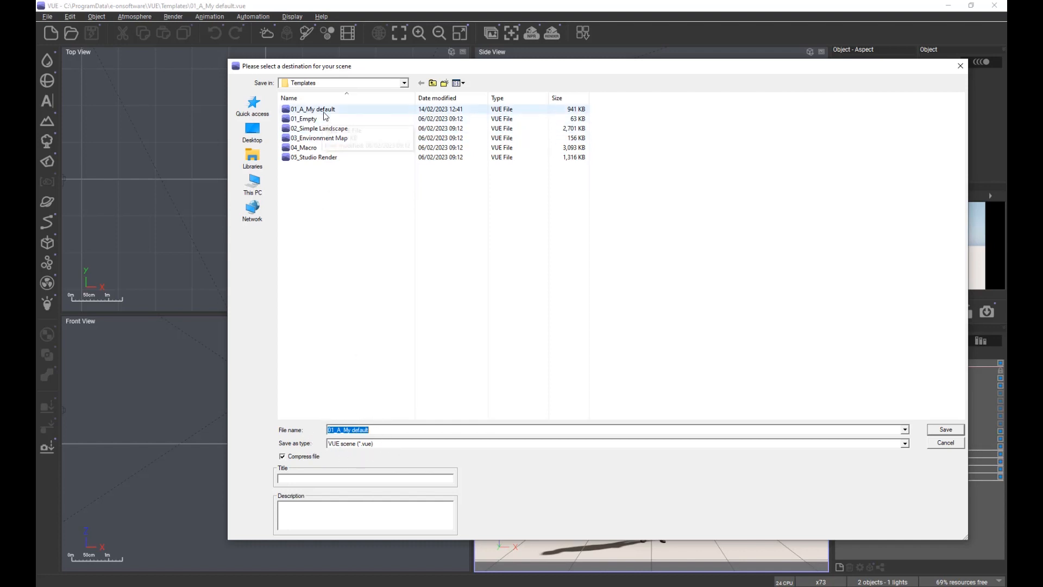
left_click(286, 478)
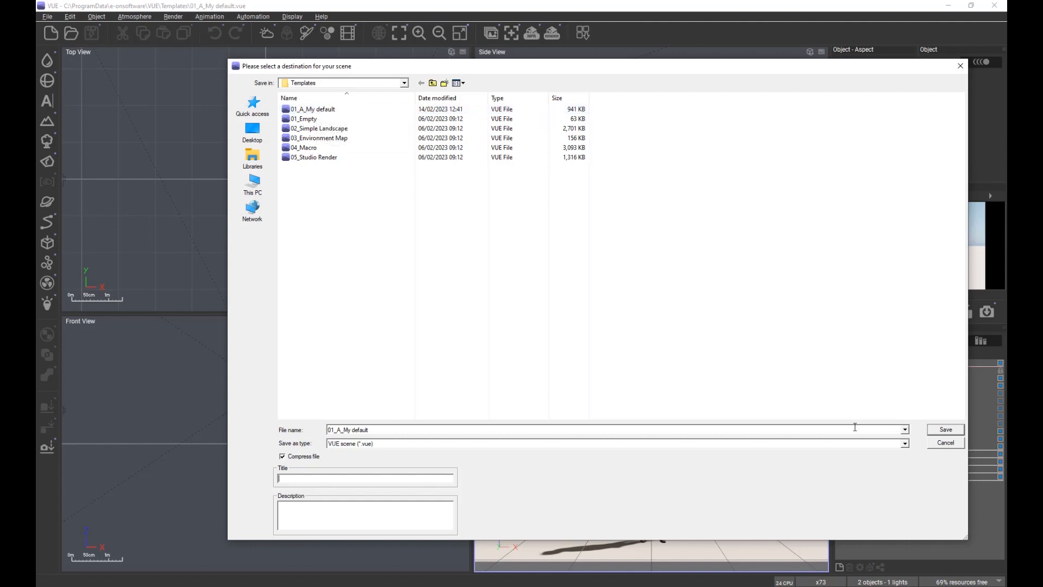
left_click(946, 442)
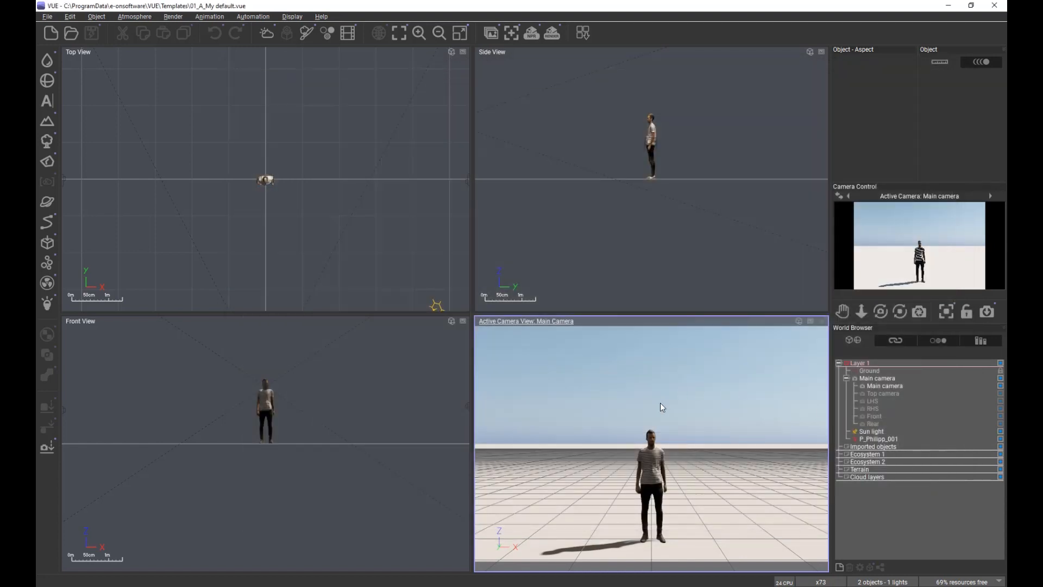